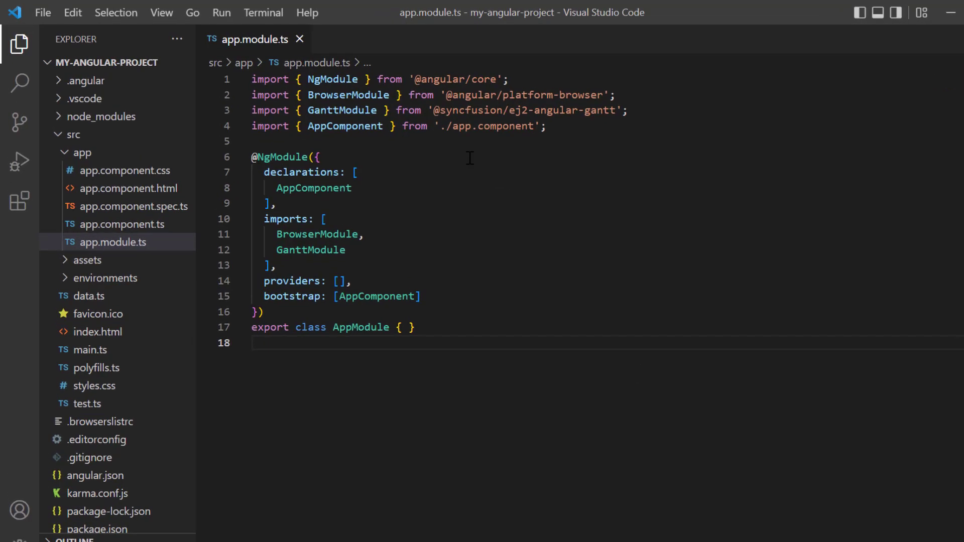
Step: Check the GanttModule import in app.module.ts, then switch to app.component.html and close the module tab
{"action": "left_click_drag", "start_coordinate": [550, 140], "coordinate": [783, 141]}
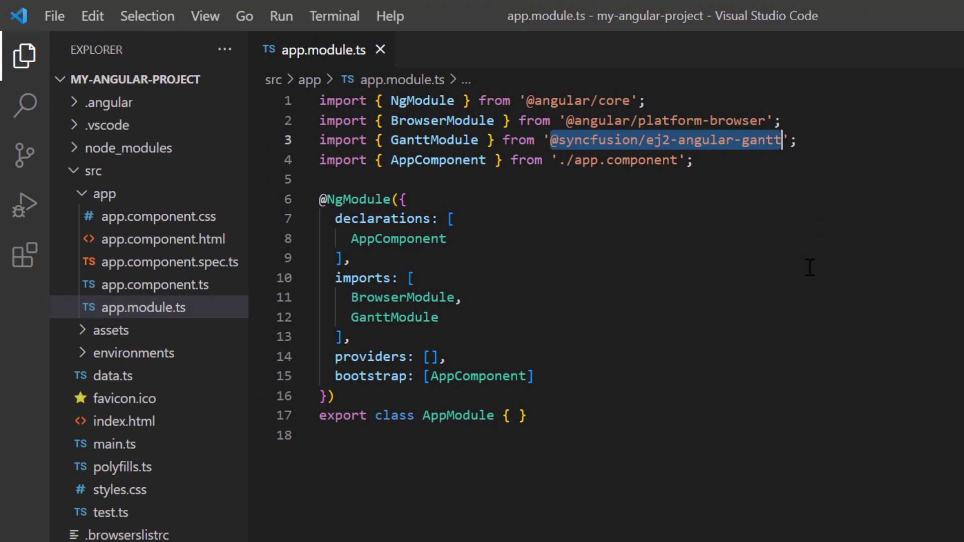
{"action": "double_click", "coordinate": [453, 140]}
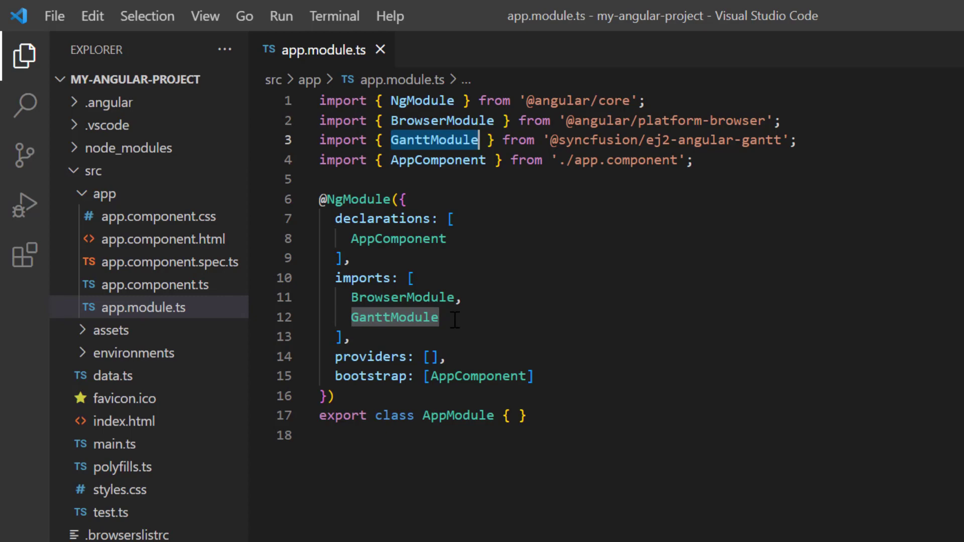
{"action": "mouse_move", "coordinate": [163, 238]}
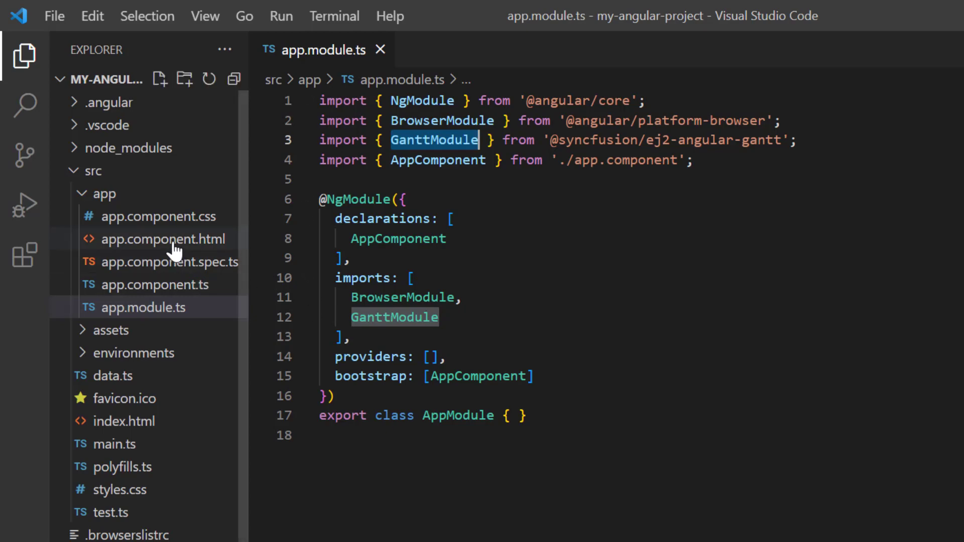
{"action": "left_click", "coordinate": [177, 250]}
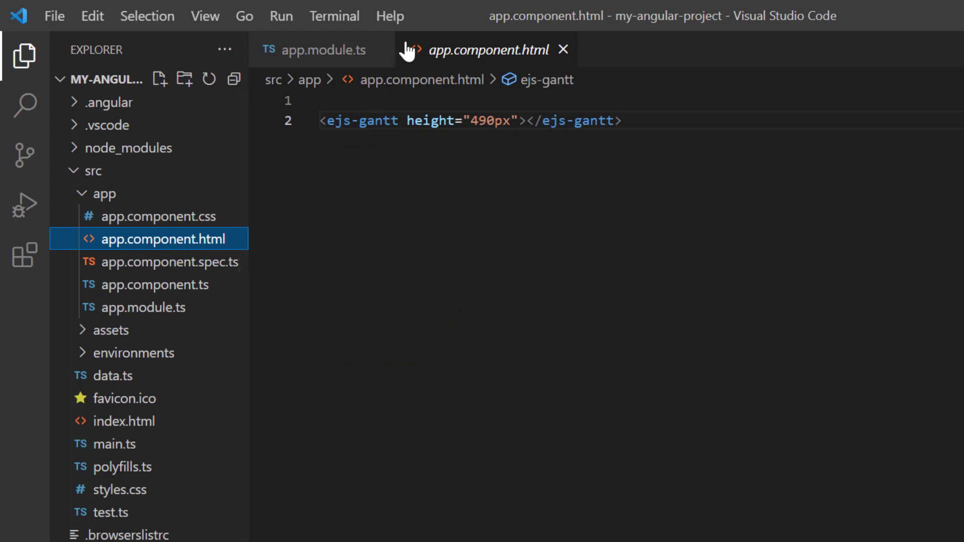
{"action": "left_click", "coordinate": [382, 49]}
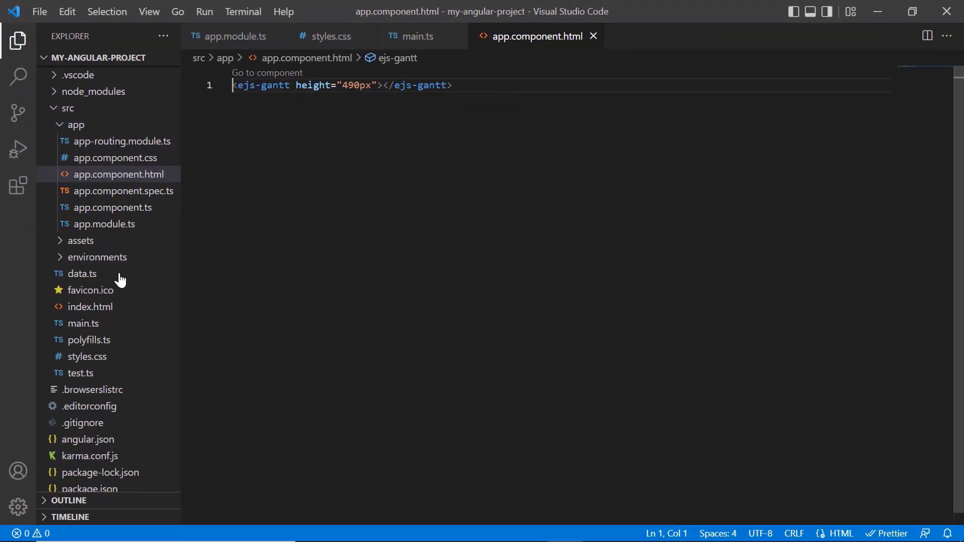
Step: Open data.ts and inspect the TaskID and other fields of projectNewData
{"action": "left_click", "coordinate": [53, 274]}
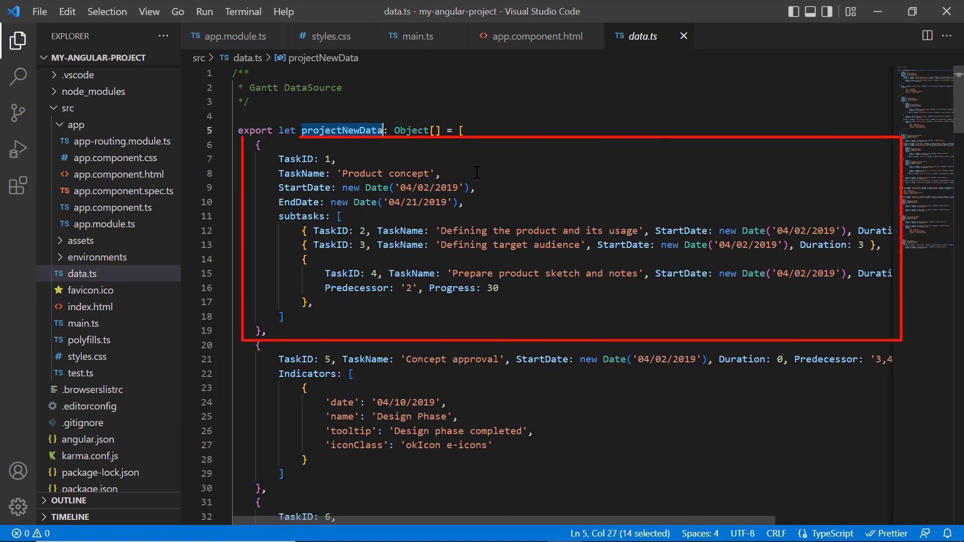
{"action": "double_click", "coordinate": [301, 159]}
{"action": "left_click", "coordinate": [504, 185]}
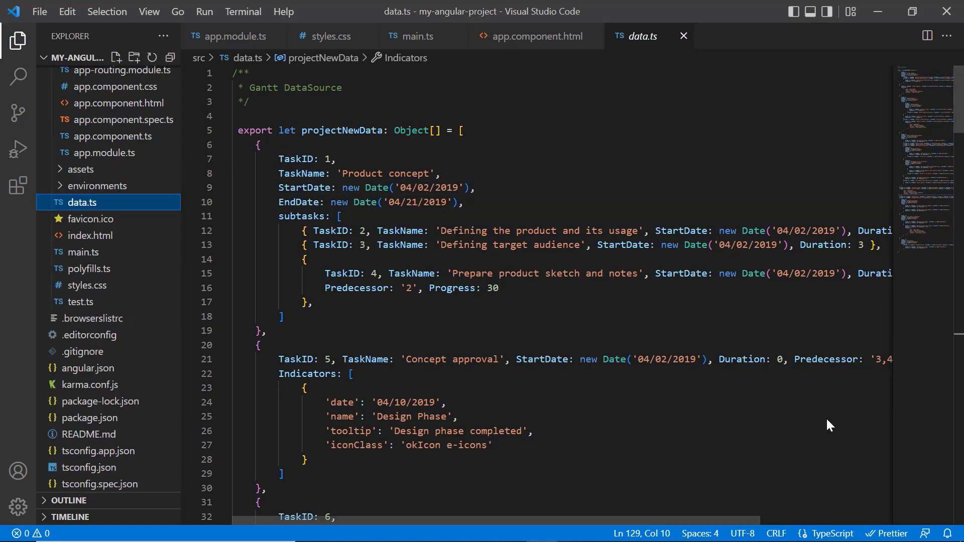
{"action": "scroll", "coordinate": [827, 419], "scroll_direction": "down", "scroll_amount": 4}
{"action": "scroll", "coordinate": [826, 419], "scroll_direction": "down", "scroll_amount": 4}
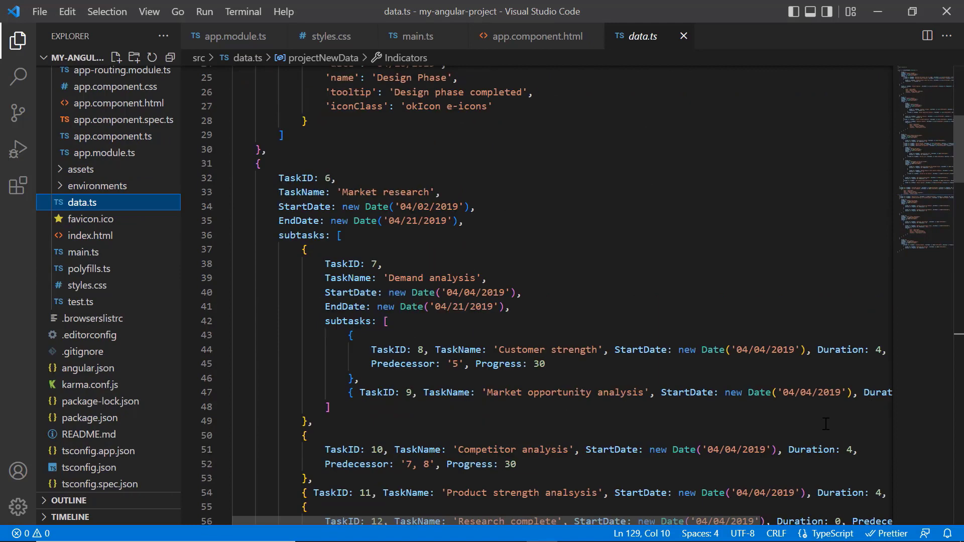
{"action": "scroll", "coordinate": [825, 423], "scroll_direction": "down", "scroll_amount": 1}
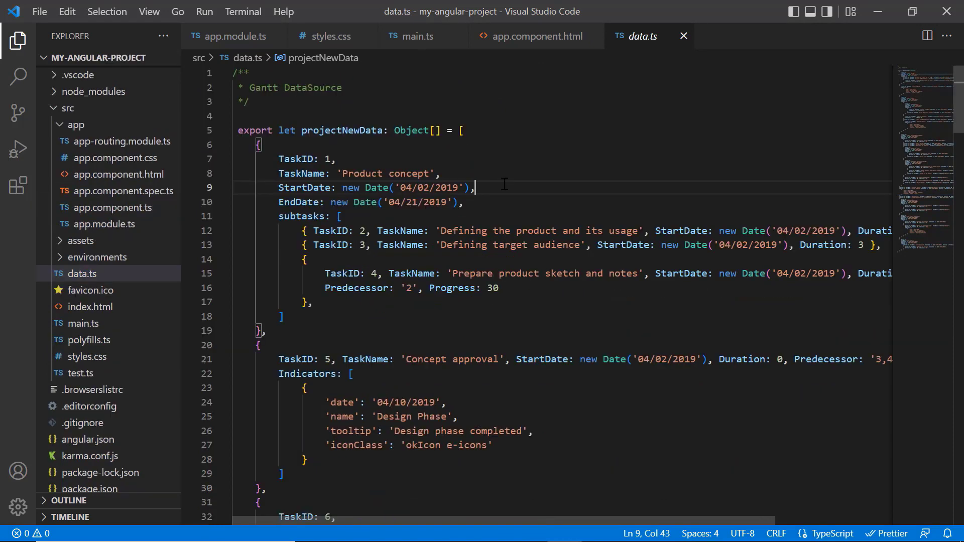
Step: Import projectNewData in app.component.ts and expose it as a public data property
{"action": "left_click", "coordinate": [129, 207]}
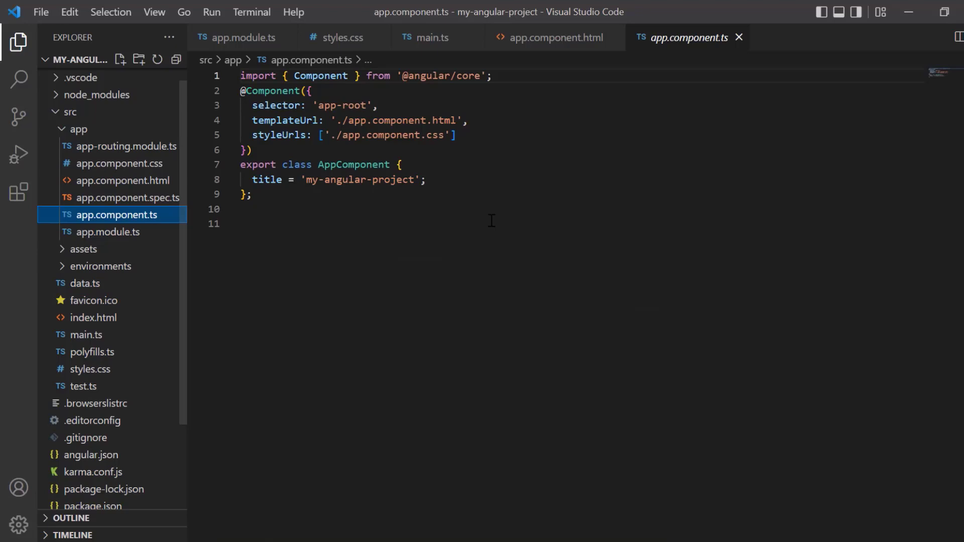
{"action": "left_click", "coordinate": [495, 86]}
{"action": "type", "text": "import {} from '../"}
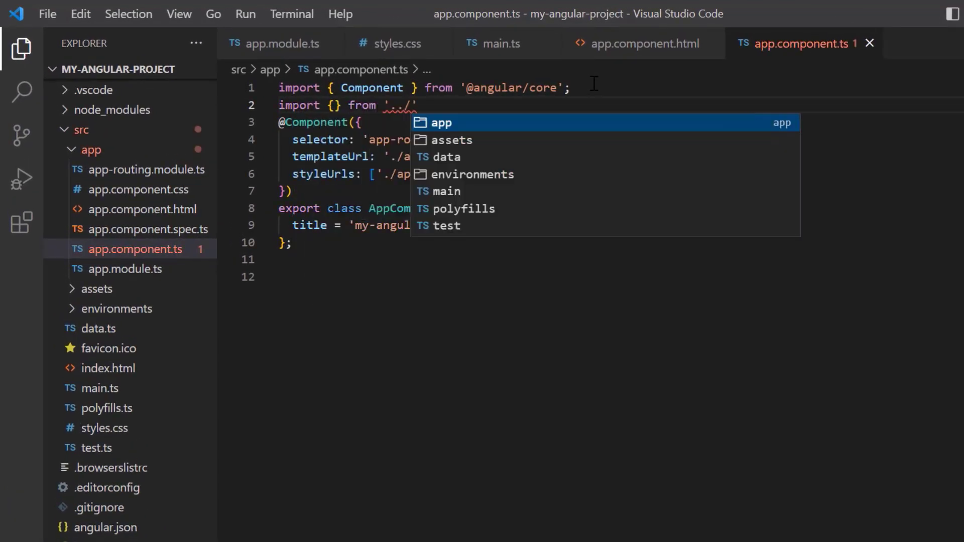
{"action": "type", "text": "data"}
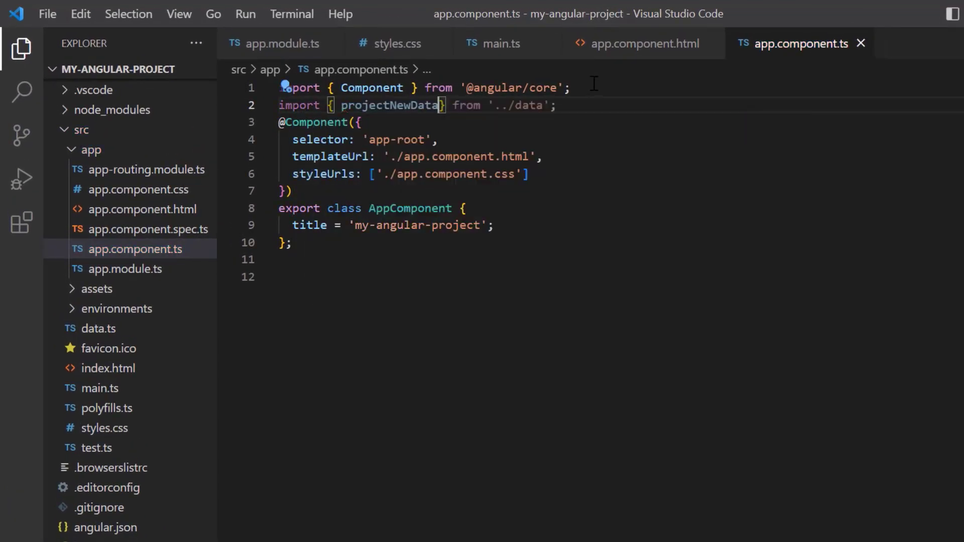
{"action": "left_click", "coordinate": [549, 224]}
{"action": "key", "text": "Return"}
{"action": "type", "text": "public data: object[] = "}
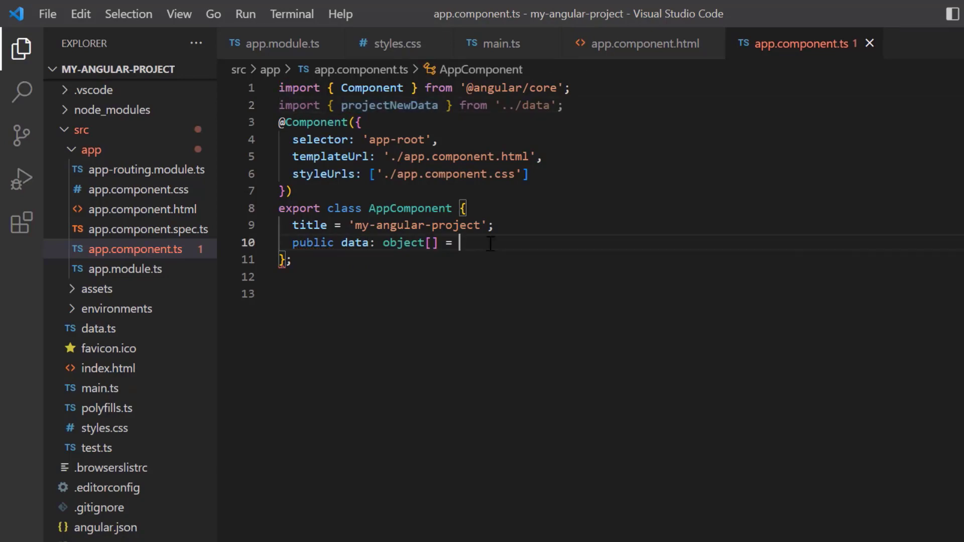
{"action": "type", "text": "projectNewData;"}
{"action": "double_click", "coordinate": [351, 246]}
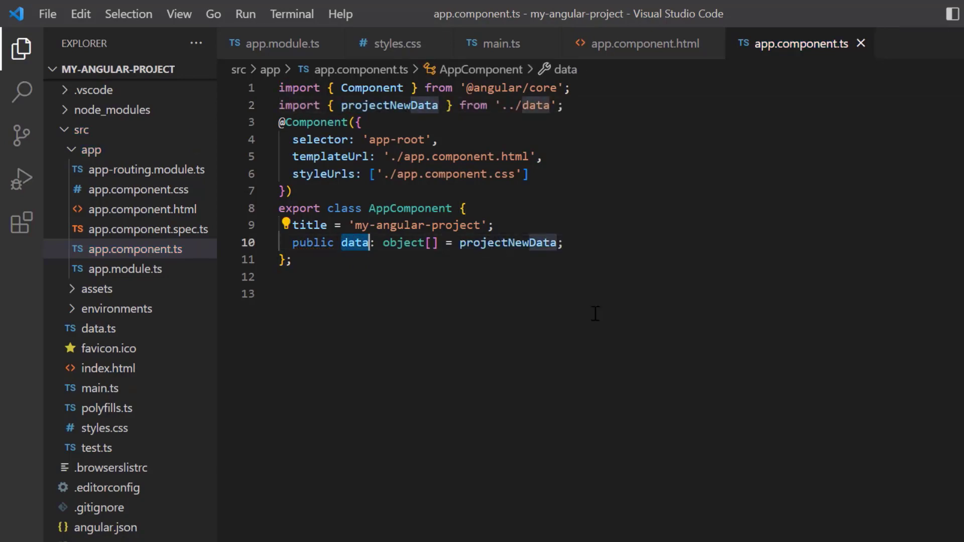
Step: Add [dataSource]="data" and an empty [taskFields] binding to the ejs-gantt element
{"action": "left_click", "coordinate": [656, 61]}
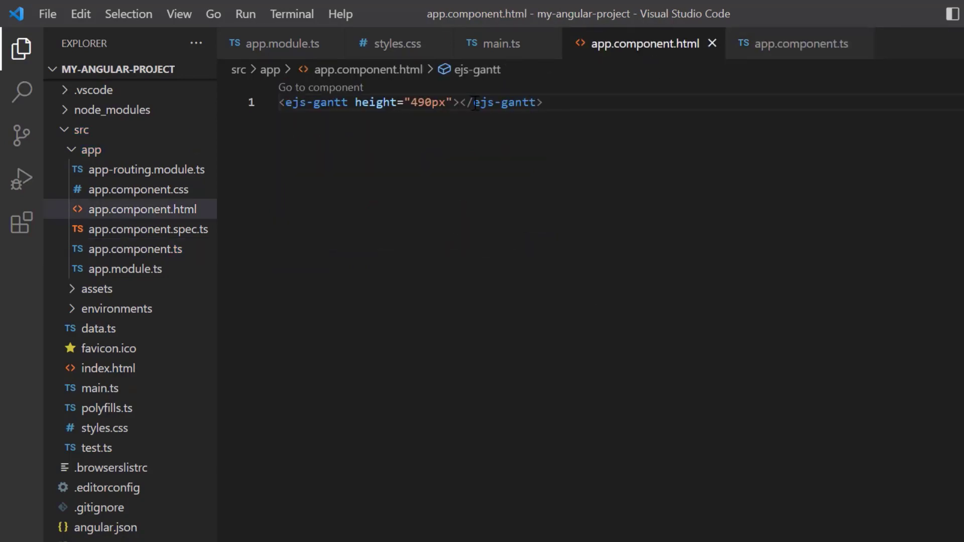
{"action": "left_click", "coordinate": [455, 101]}
{"action": "key", "text": "Return"}
{"action": "type", "text": "[d"}
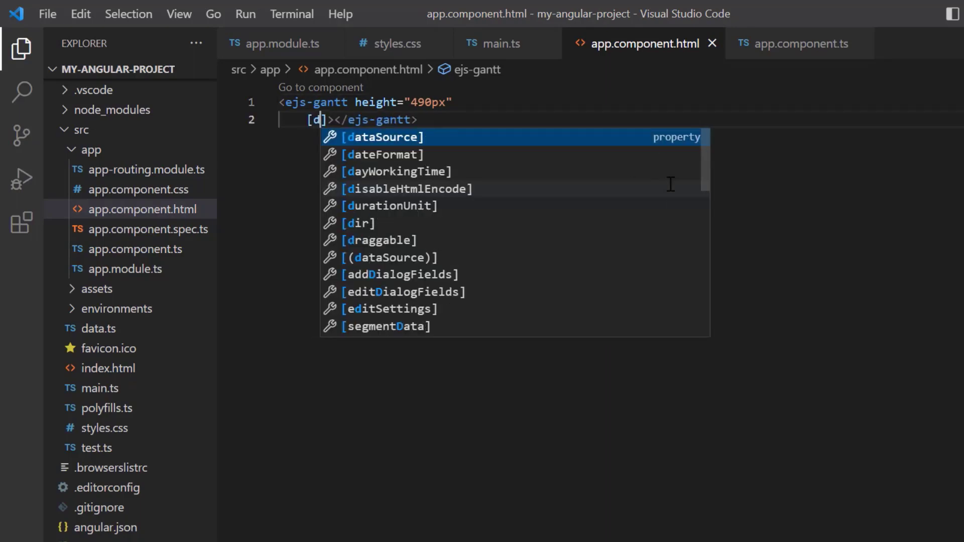
{"action": "type", "text": "a"}
{"action": "key", "text": "Return"}
{"action": "type", "text": "data"}
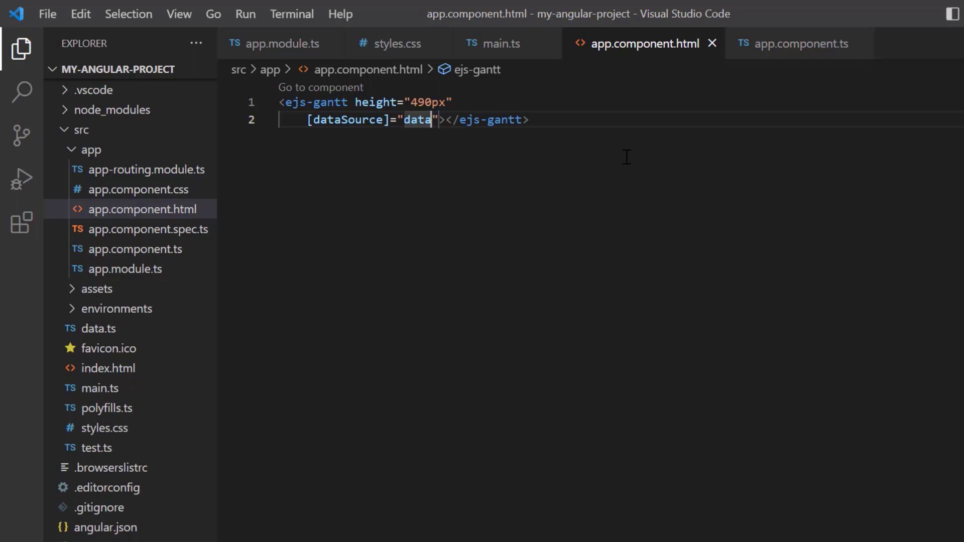
{"action": "key", "text": "Right"}
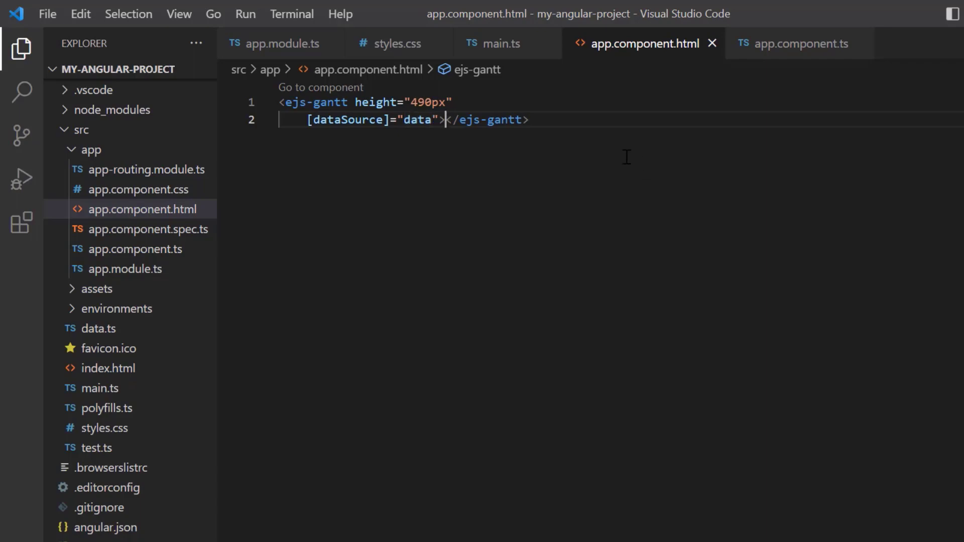
{"action": "key", "text": "Return"}
{"action": "type", "text": "[tas"}
{"action": "key", "text": "Down"}
{"action": "key", "text": "Down"}
{"action": "key", "text": "Return"}
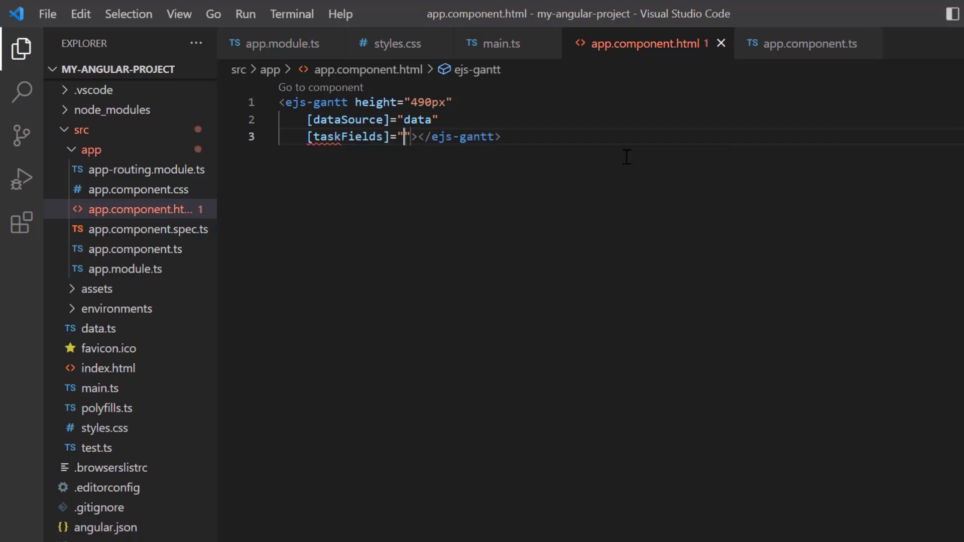
{"action": "left_click", "coordinate": [625, 157]}
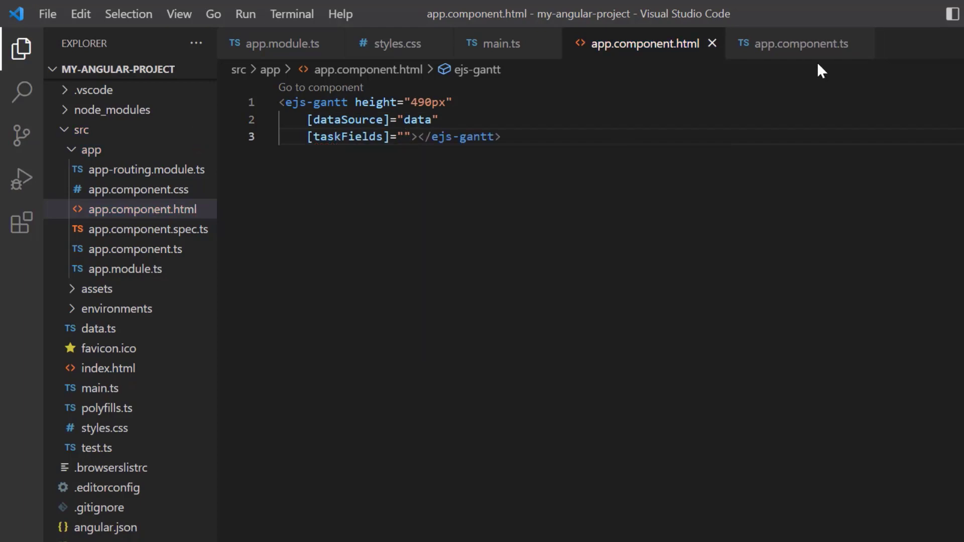
Step: Define taskSettings with id, name, dates, duration, progress, child and dependency "Predecessor", then bind taskFields to it
{"action": "left_click", "coordinate": [801, 44]}
{"action": "left_click", "coordinate": [599, 245]}
{"action": "key", "text": "Return"}
{"action": "type", "text": "p"}
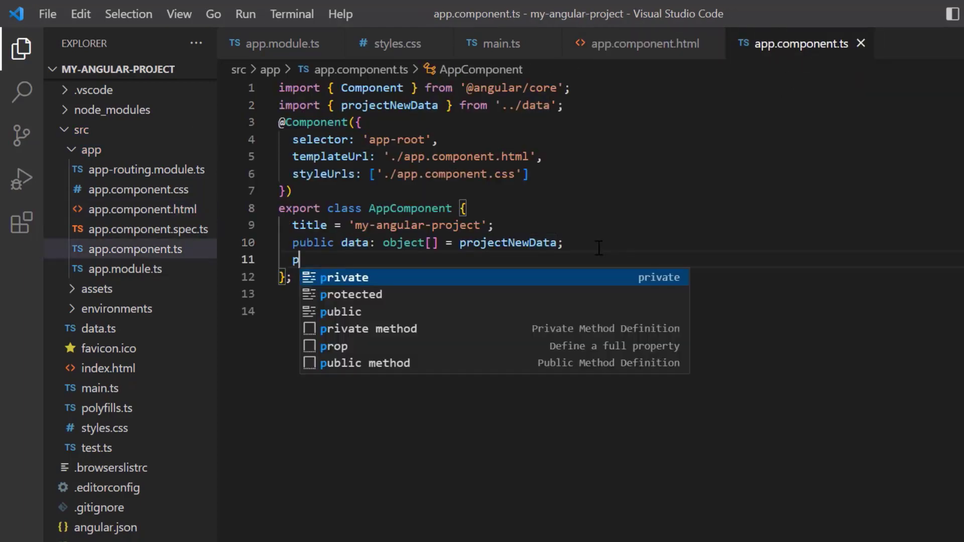
{"action": "type", "text": "ublic taskSettings"}
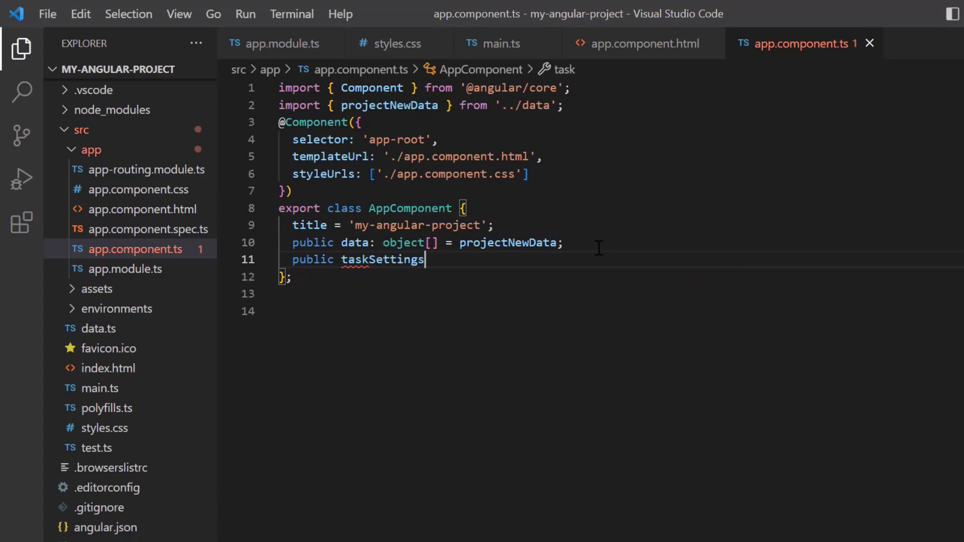
{"action": "type", "text": ": o"}
{"action": "key", "text": "Return"}
{"action": "type", "text": "= {"}
{"action": "key", "text": "Return"}
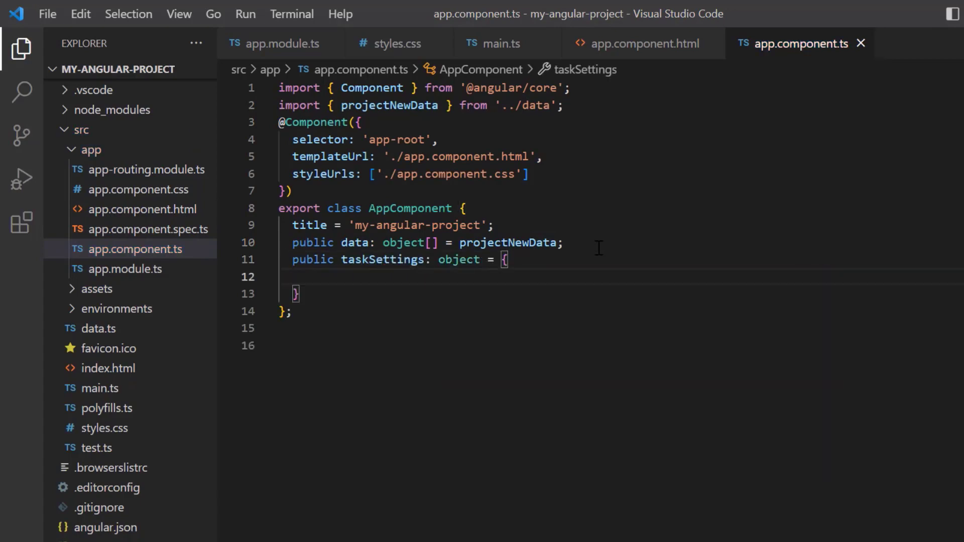
{"action": "type", "text": "id: \"TaskID"}
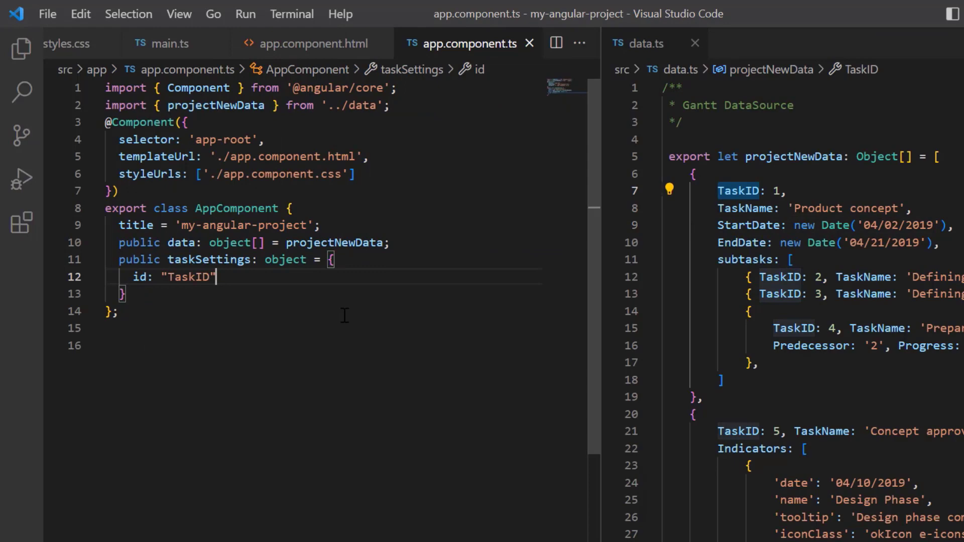
{"action": "type", "text": "\","}
{"action": "key", "text": "Return"}
{"action": "type", "text": "name: \"TaskName\","}
{"action": "key", "text": "Return"}
{"action": "type", "text": "st"}
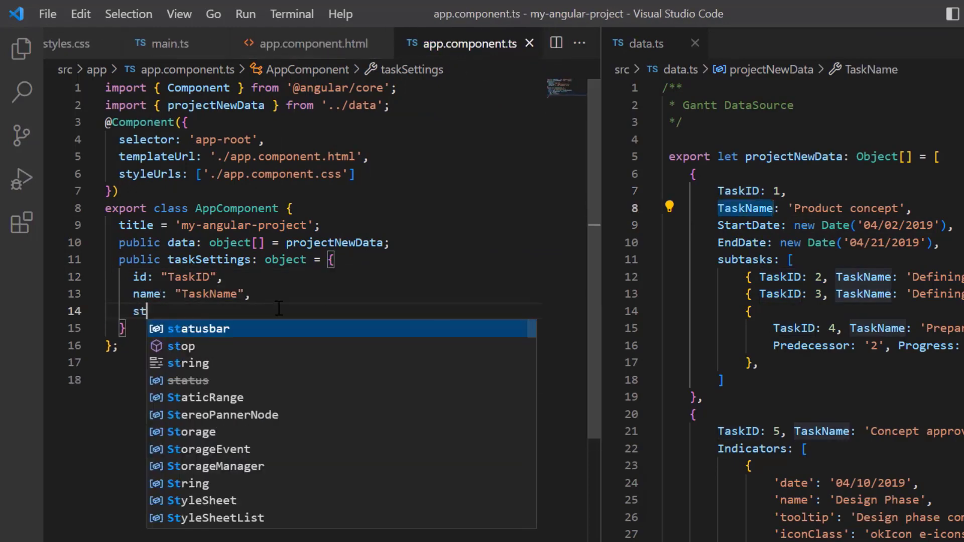
{"action": "type", "text": "artDate: \"StartDate\","}
{"action": "key", "text": "Return"}
{"action": "type", "text": "en"}
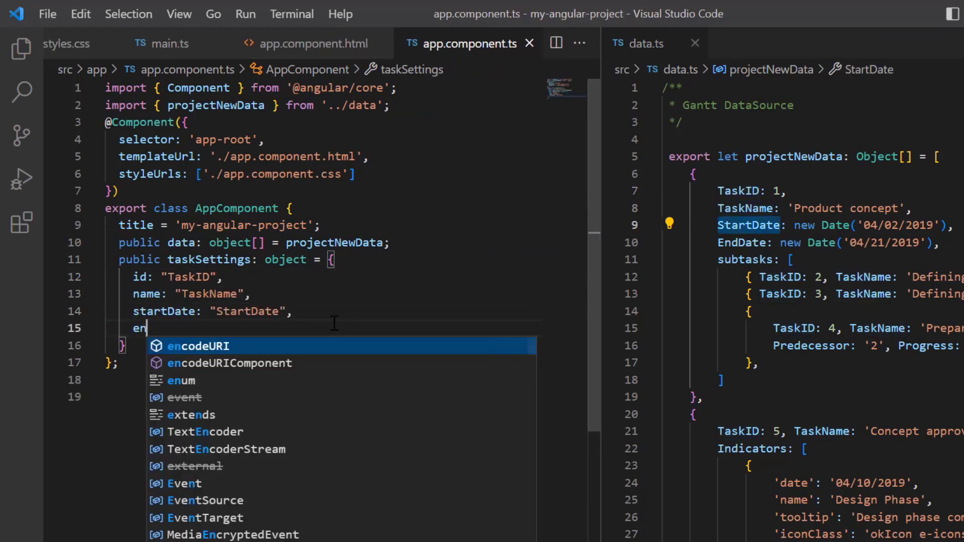
{"action": "type", "text": "dDate: \"EndDate\","}
{"action": "key", "text": "Return"}
{"action": "type", "text": "duratio"}
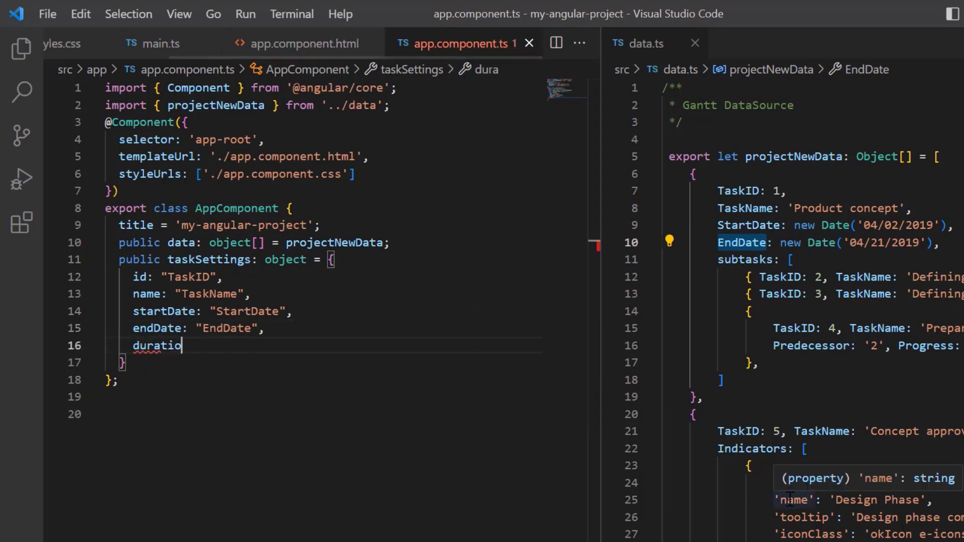
{"action": "type", "text": "n: \"Duration\","}
{"action": "key", "text": "Return"}
{"action": "type", "text": "p"}
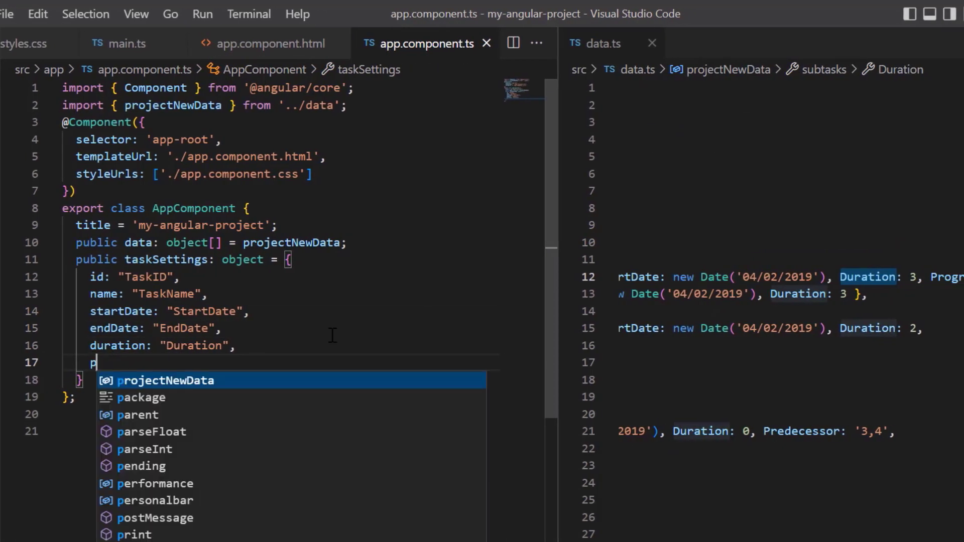
{"action": "type", "text": "rogress: \"Progress"}
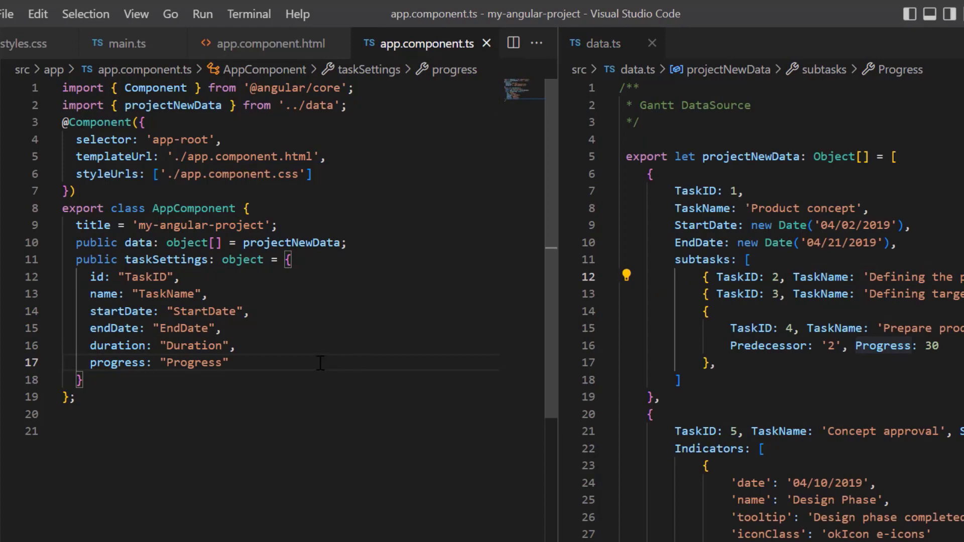
{"action": "type", "text": "\","}
{"action": "key", "text": "Return"}
{"action": "type", "text": "child: \"subtasks"}
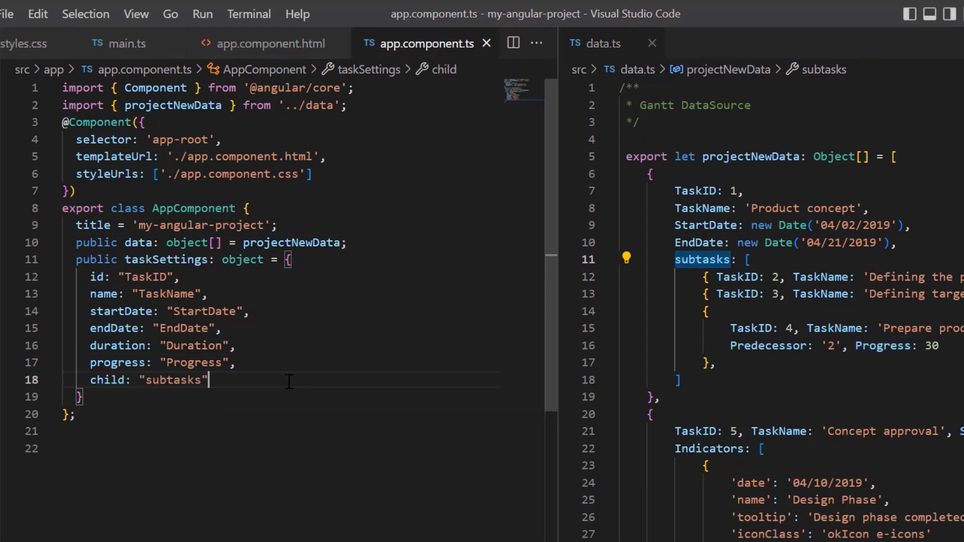
{"action": "key", "text": "Return"}
{"action": "type", "text": "dep"}
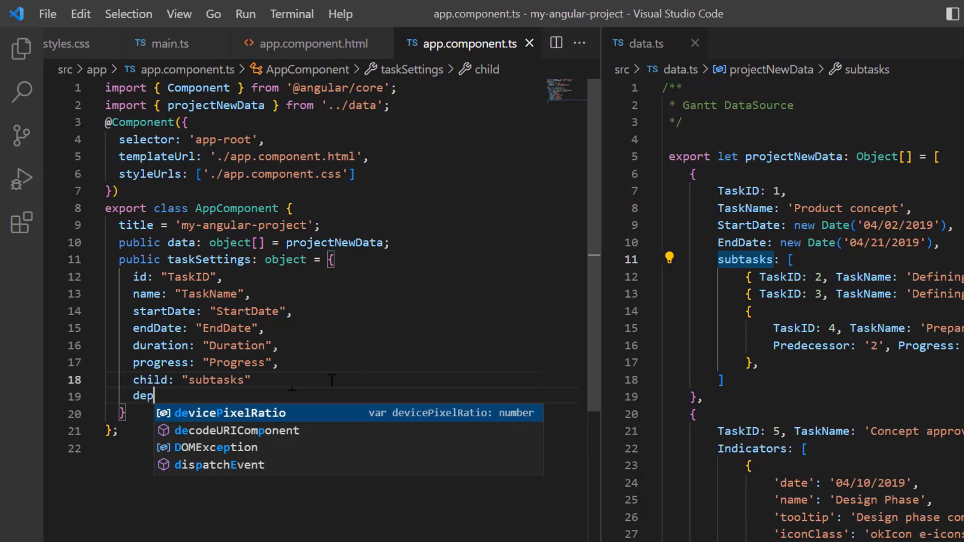
{"action": "type", "text": "end"}
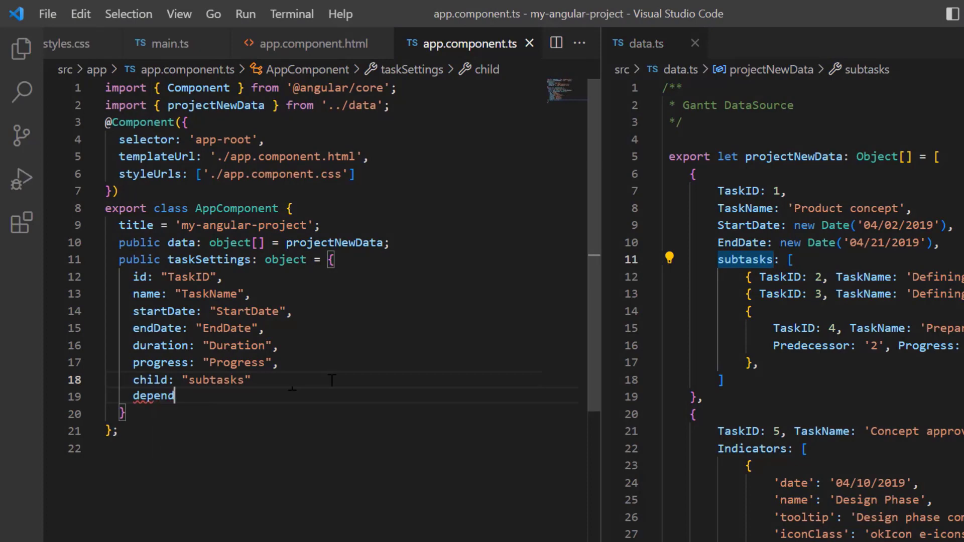
{"action": "type", "text": "ency"}
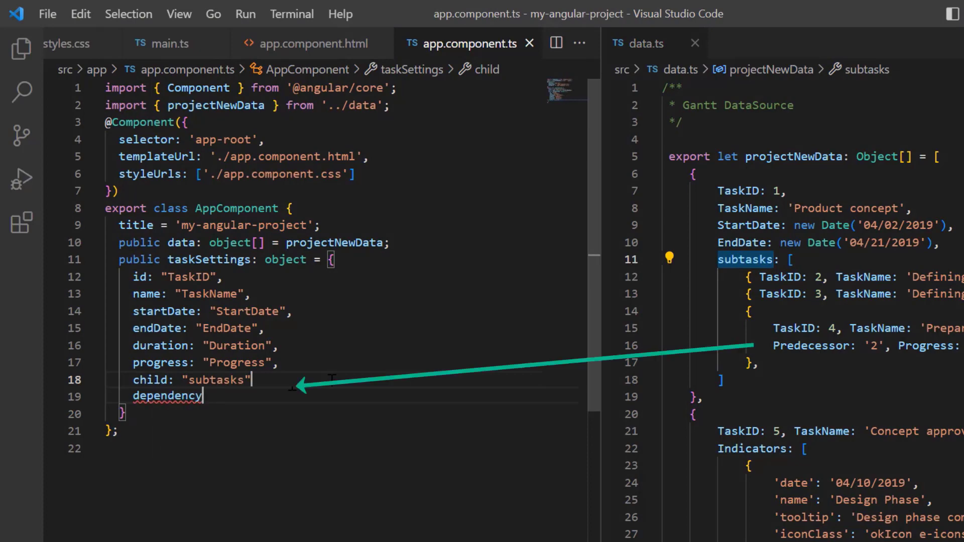
{"action": "type", "text": ": \"Predecessor"}
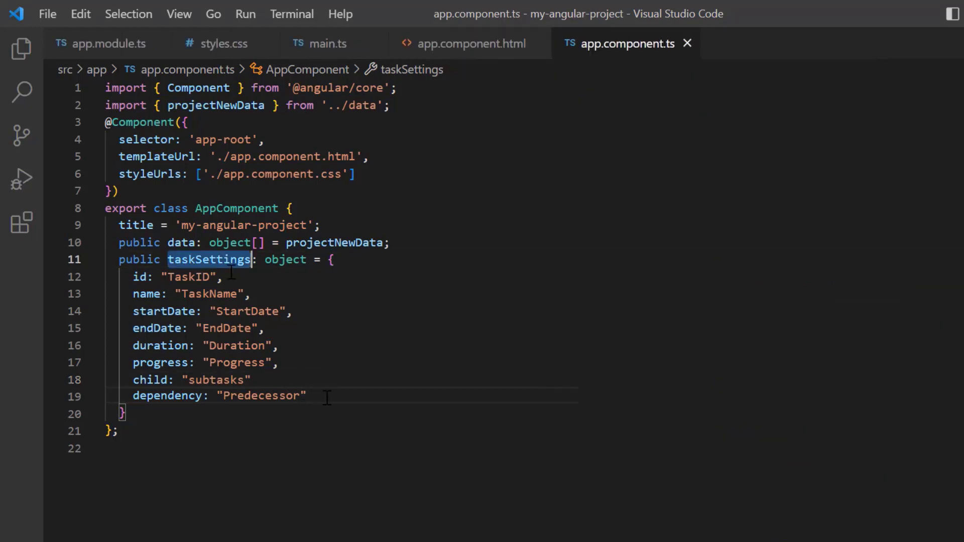
{"action": "type", "text": "\""}
{"action": "left_click", "coordinate": [471, 59]}
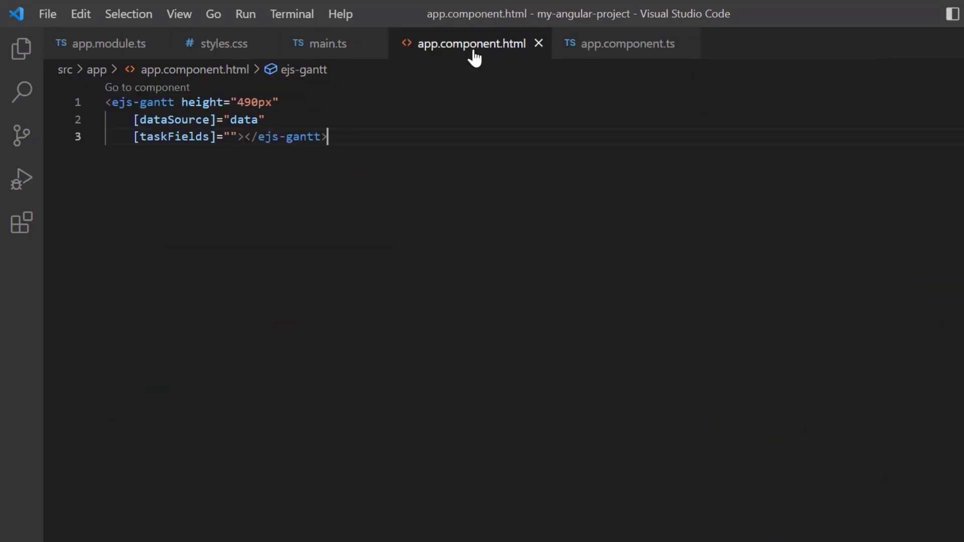
{"action": "type", "text": "taskSettings"}
Step: Run ng serve in a new terminal to start the dev server
{"action": "left_click", "coordinate": [242, 11]}
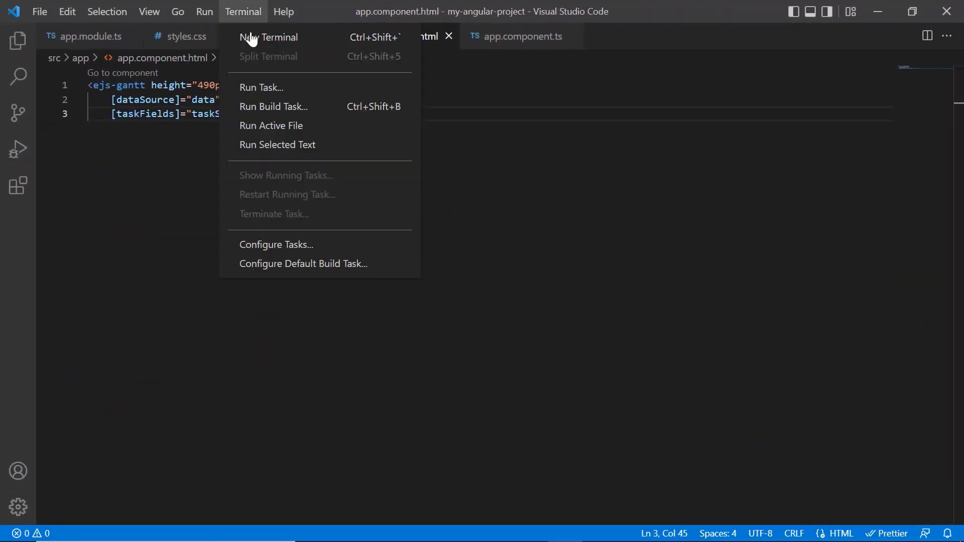
{"action": "left_click", "coordinate": [252, 37]}
{"action": "type", "text": "ng serve"}
{"action": "key", "text": "Return"}
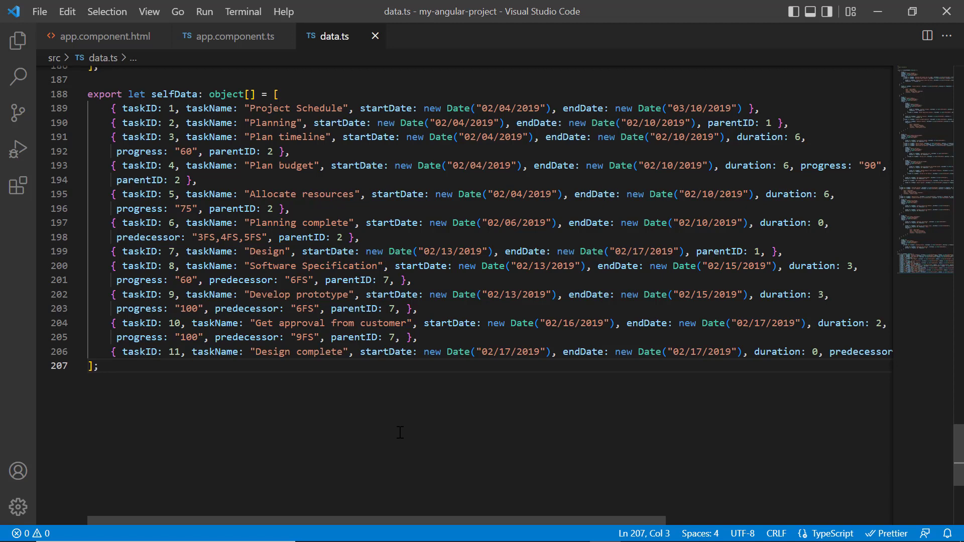
{"action": "double_click", "coordinate": [140, 123]}
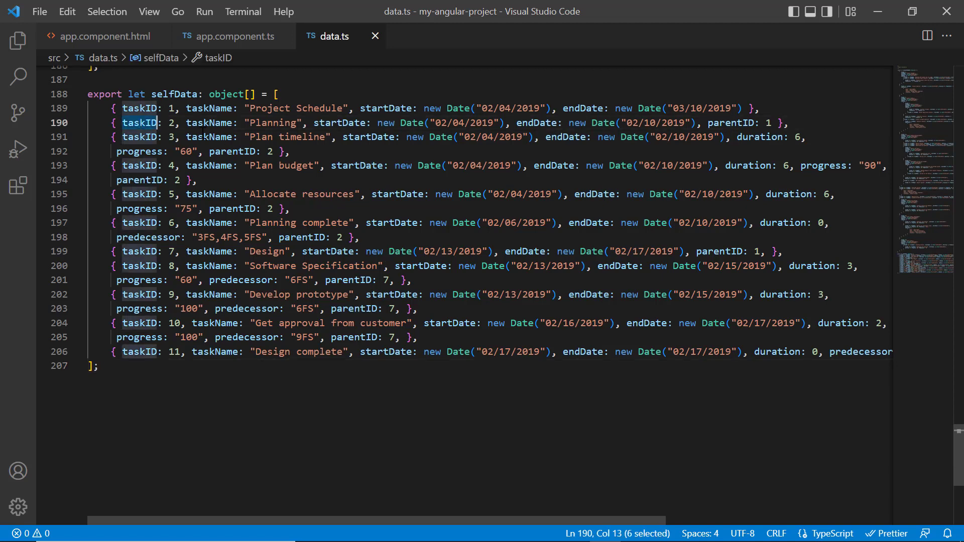
{"action": "double_click", "coordinate": [738, 123]}
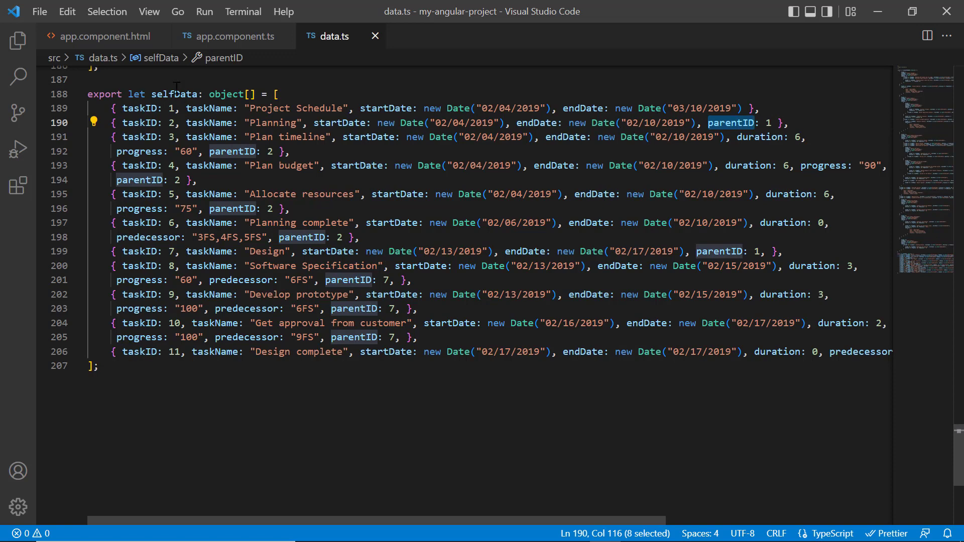
{"action": "double_click", "coordinate": [131, 122]}
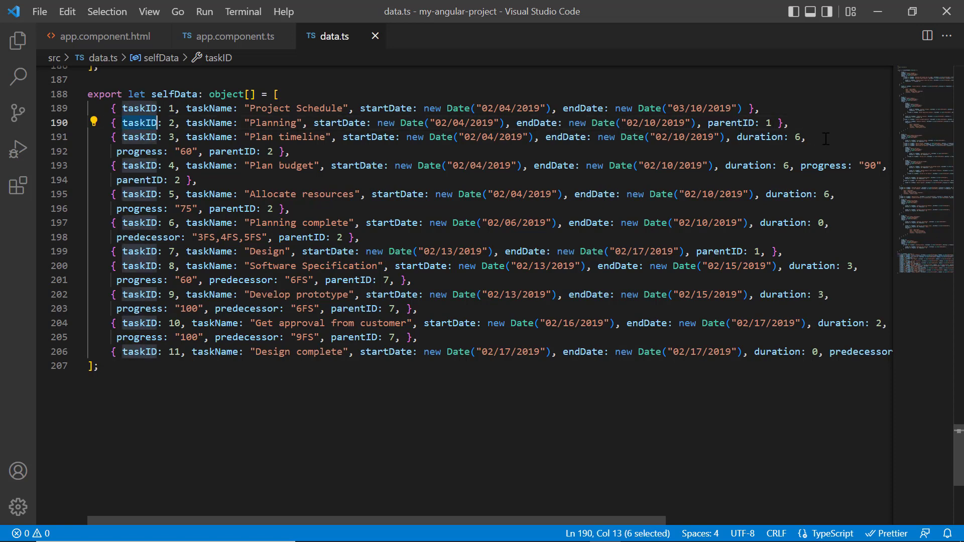
{"action": "double_click", "coordinate": [734, 123]}
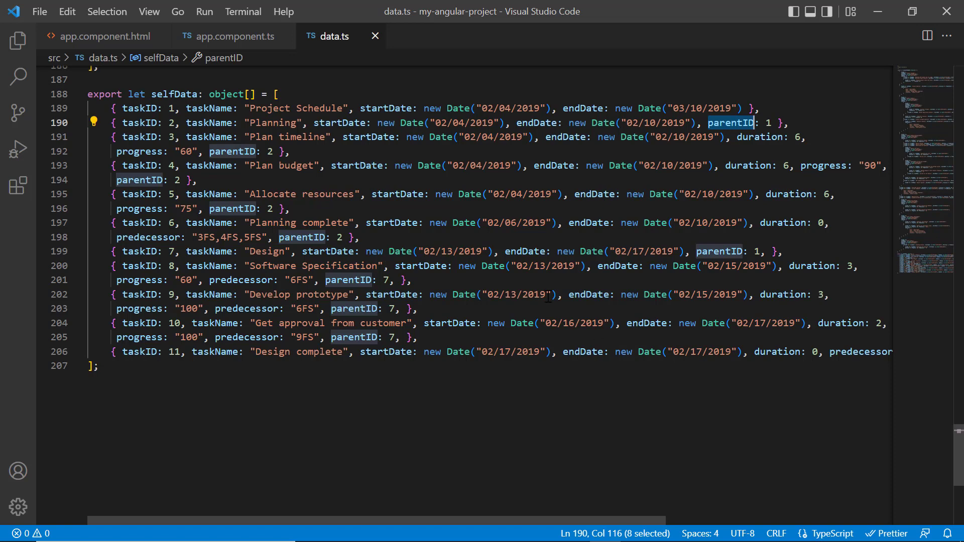
{"action": "double_click", "coordinate": [214, 122]}
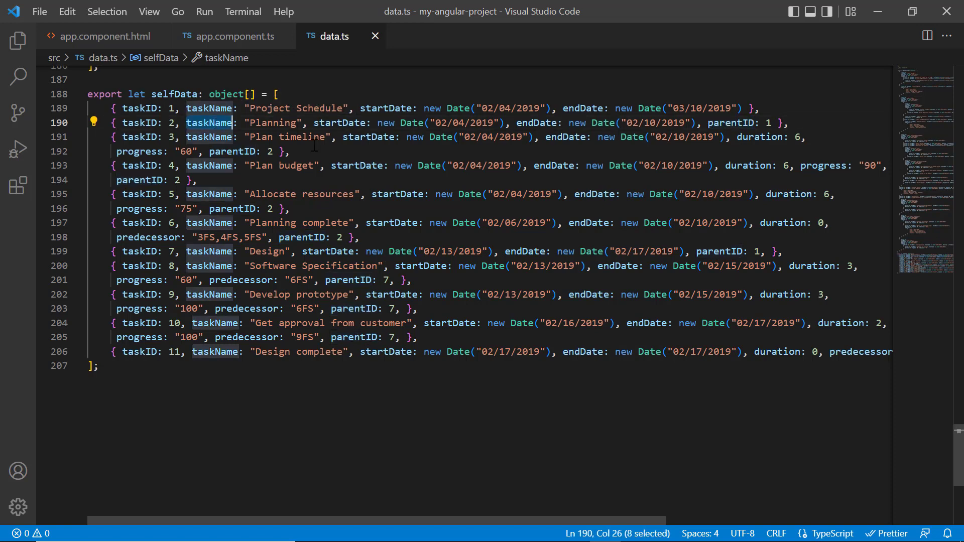
{"action": "double_click", "coordinate": [346, 122]}
{"action": "double_click", "coordinate": [528, 122]}
{"action": "double_click", "coordinate": [759, 137]}
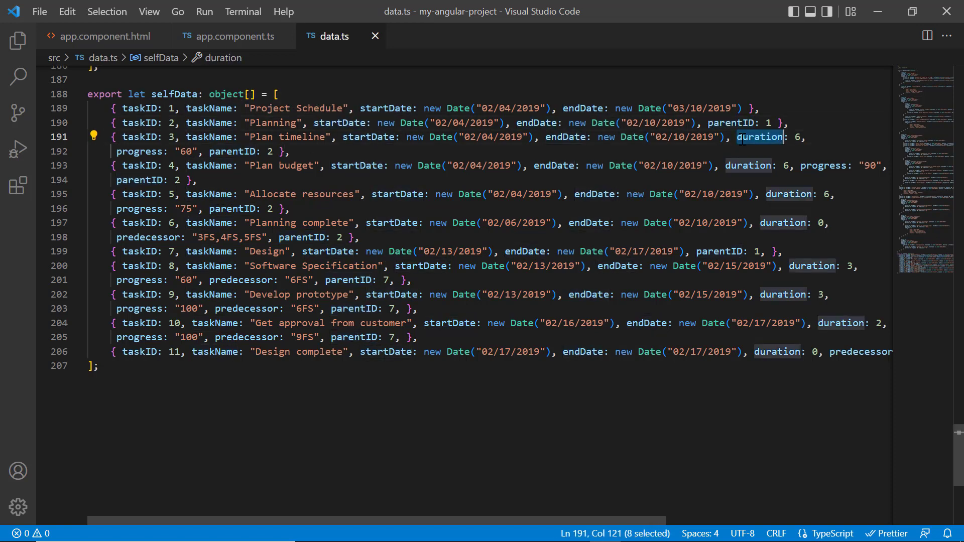
{"action": "double_click", "coordinate": [140, 150]}
{"action": "left_click", "coordinate": [341, 153]}
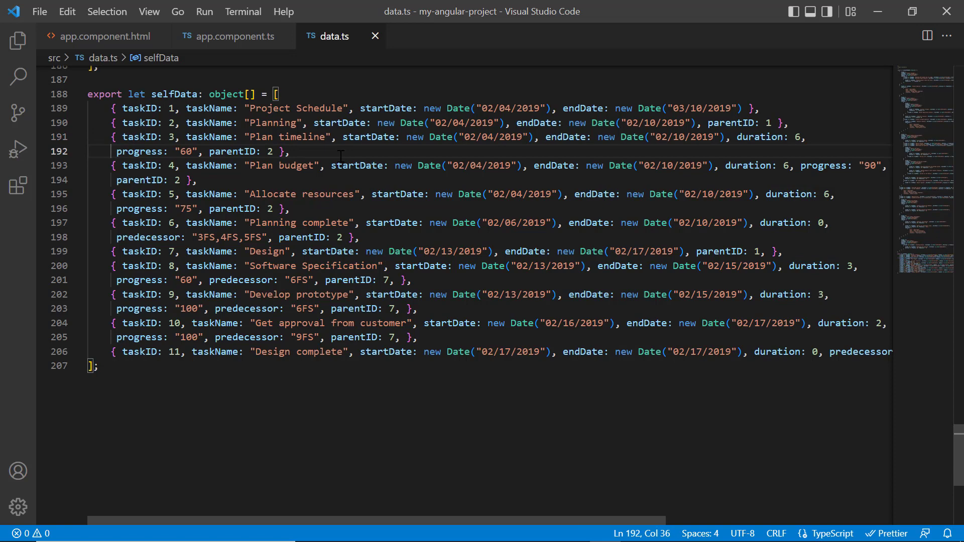
Step: Import selfData instead of projectNewData and assign it as the Gantt data
{"action": "double_click", "coordinate": [183, 94]}
{"action": "key", "text": "ctrl+c"}
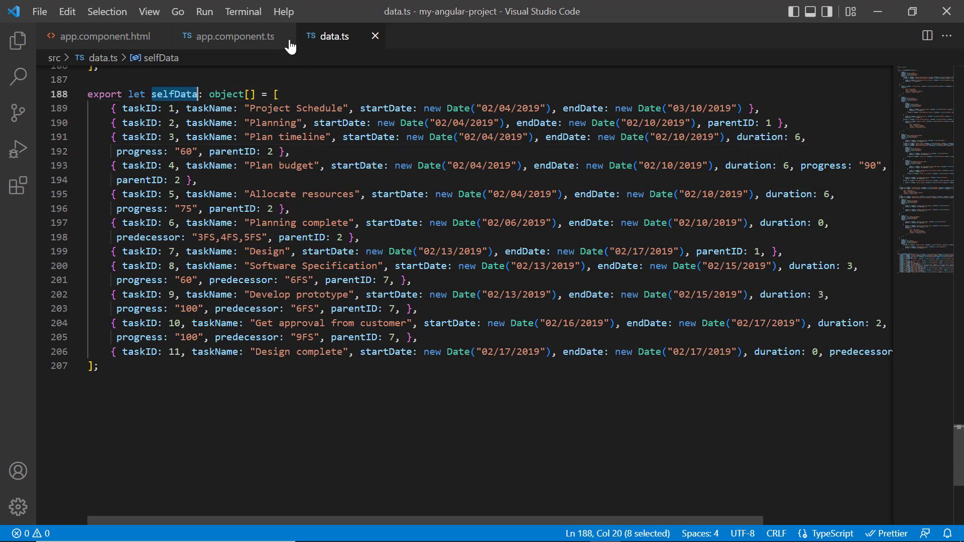
{"action": "left_click", "coordinate": [249, 36]}
{"action": "double_click", "coordinate": [185, 88]}
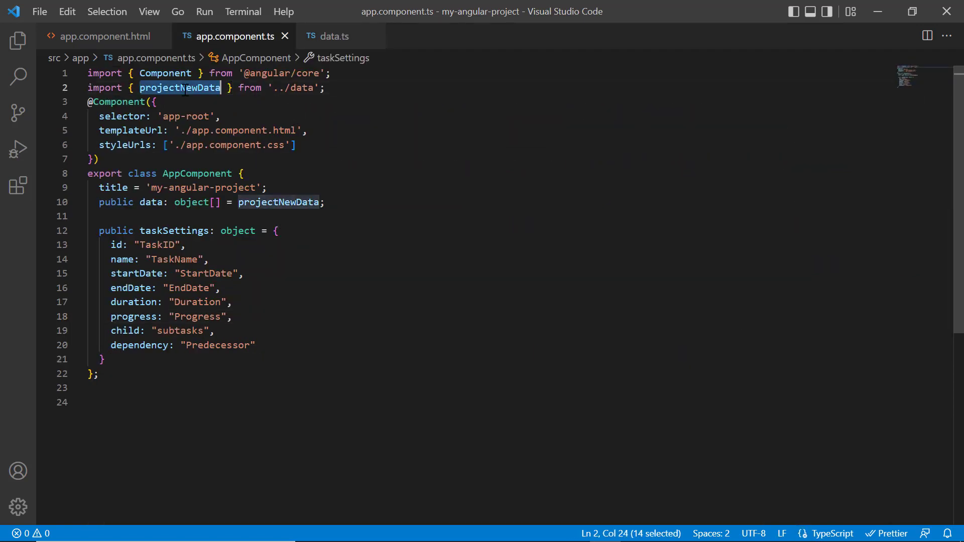
{"action": "key", "text": "ctrl+v"}
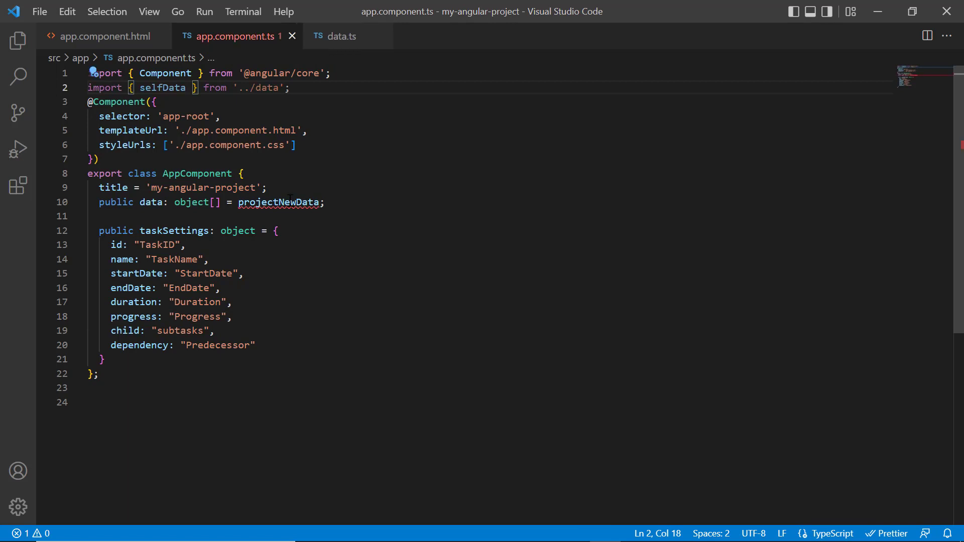
{"action": "left_click", "coordinate": [312, 179]}
{"action": "double_click", "coordinate": [279, 202]}
{"action": "key", "text": "ctrl+v"}
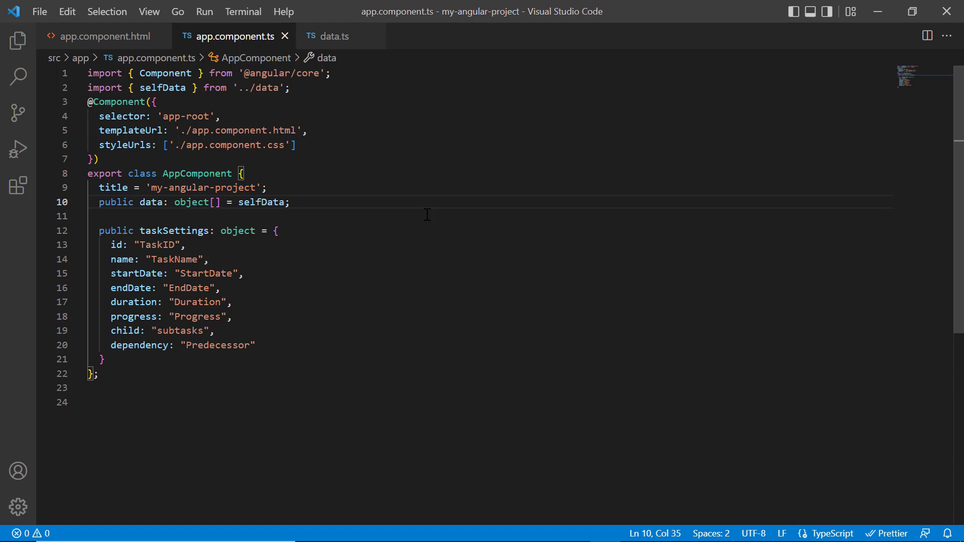
Step: Lowercase the taskSettings field values, including taskID, duration, progress and predecessor
{"action": "left_click_drag", "start_coordinate": [111, 245], "coordinate": [259, 317]}
{"action": "left_click", "coordinate": [141, 245]}
{"action": "key", "text": "BackSpace"}
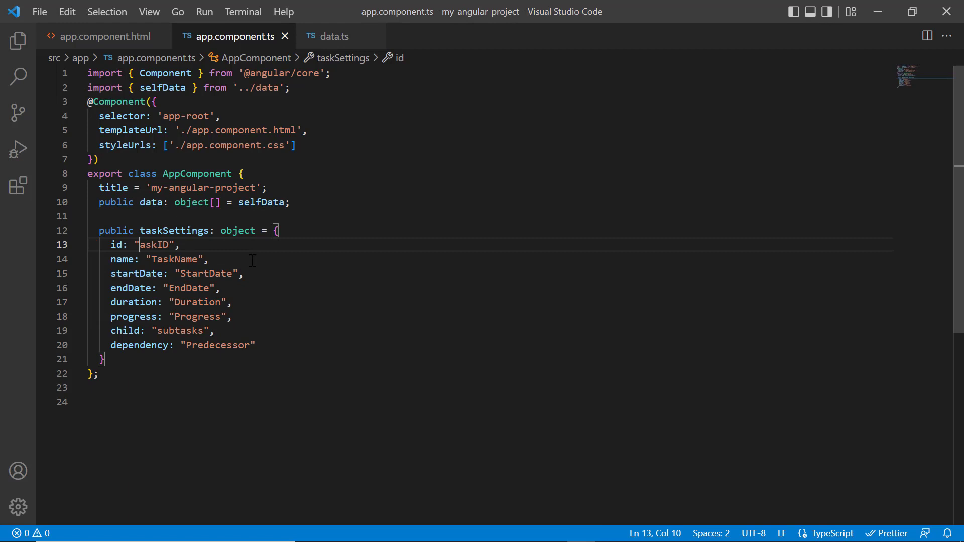
{"action": "type", "text": "t"}
{"action": "key", "text": "Down"}
{"action": "key", "text": "Right"}
{"action": "key", "text": "Delete"}
{"action": "type", "text": "t"}
{"action": "key", "text": "Down"}
{"action": "key", "text": "Right"}
{"action": "key", "text": "Right"}
{"action": "key", "text": "Right"}
{"action": "key", "text": "Delete"}
{"action": "type", "text": "skName"}
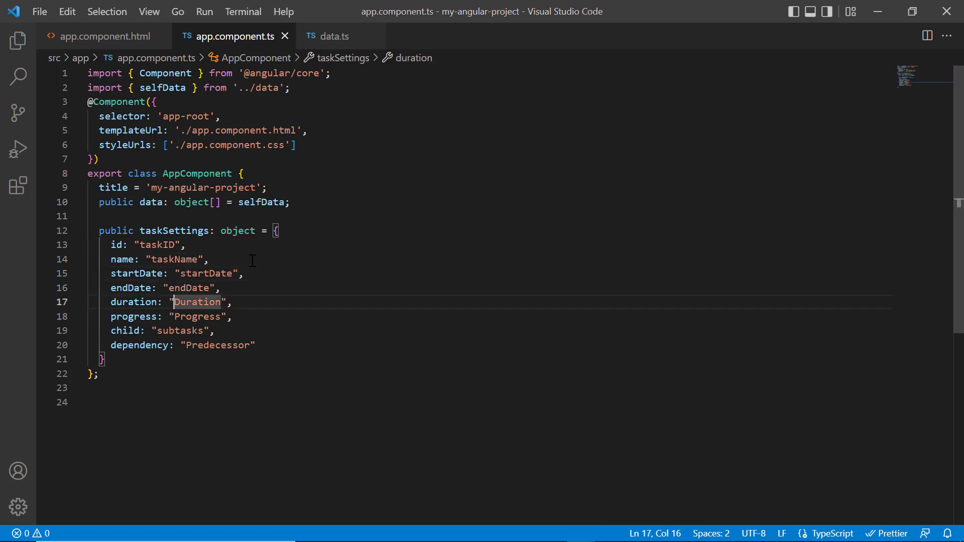
{"action": "key", "text": "Delete"}
{"action": "type", "text": "d"}
{"action": "key", "text": "Down"}
{"action": "key", "text": "BackSpace"}
{"action": "type", "text": "p"}
{"action": "key", "text": "Down"}
{"action": "key", "text": "Down"}
{"action": "key", "text": "Right"}
{"action": "key", "text": "Delete"}
{"action": "type", "text": "p"}
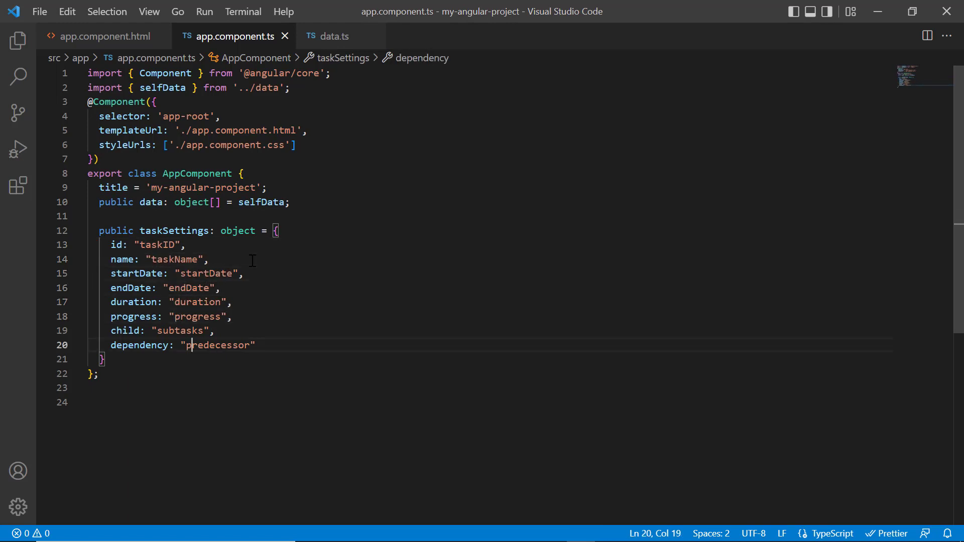
Step: Add a parentID: "parentID" mapping and delete the child subtasks line
{"action": "left_click", "coordinate": [308, 320]}
{"action": "key", "text": "Return"}
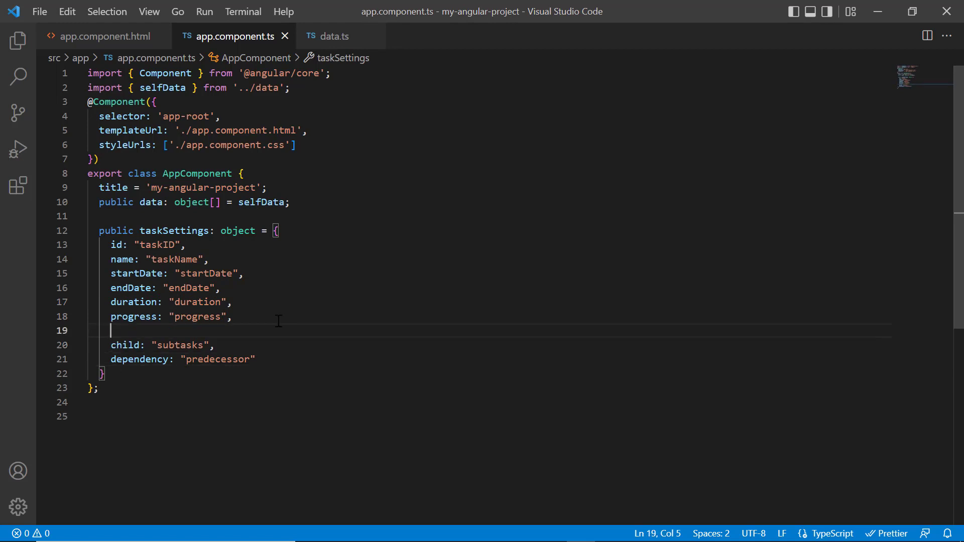
{"action": "type", "text": "parentID: \"pa"}
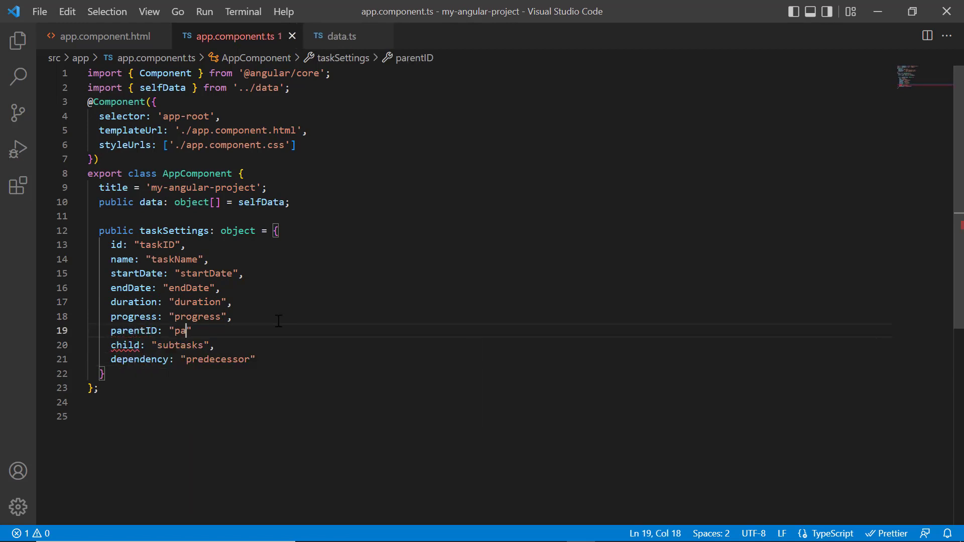
{"action": "type", "text": "rentI"}
{"action": "type", "text": "D\","}
{"action": "key", "text": "shift+Down"}
{"action": "key", "text": "BackSpace"}
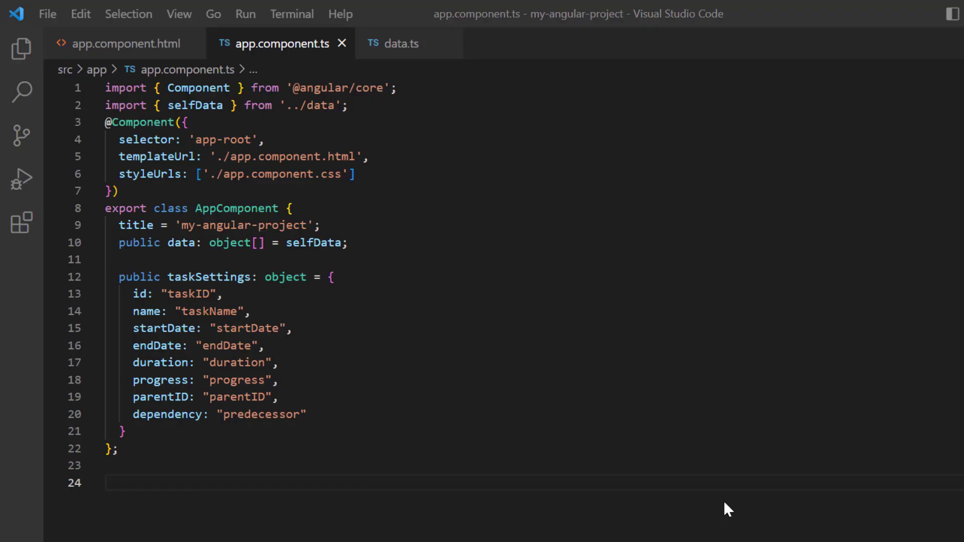
{"action": "left_click", "coordinate": [457, 88]}
{"action": "key", "text": "Return"}
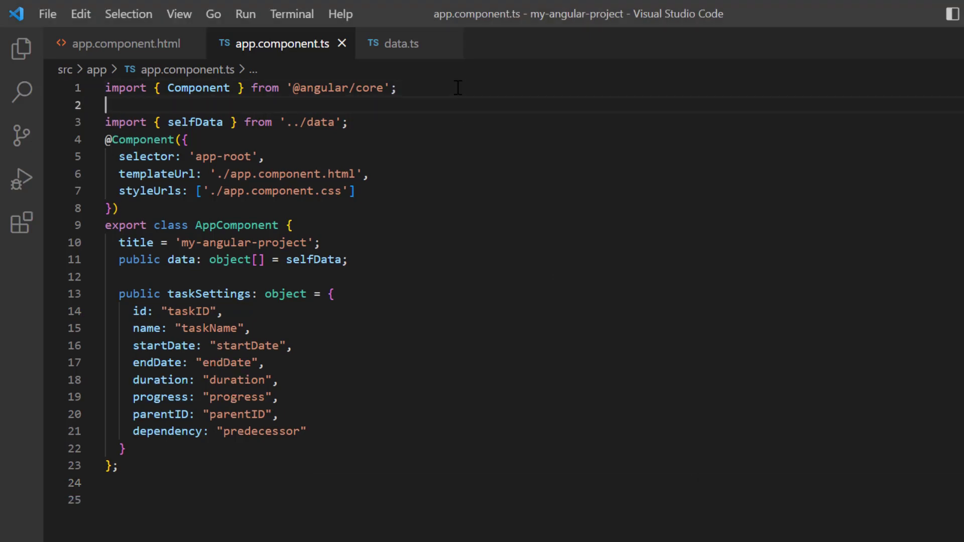
{"action": "type", "text": "import "}
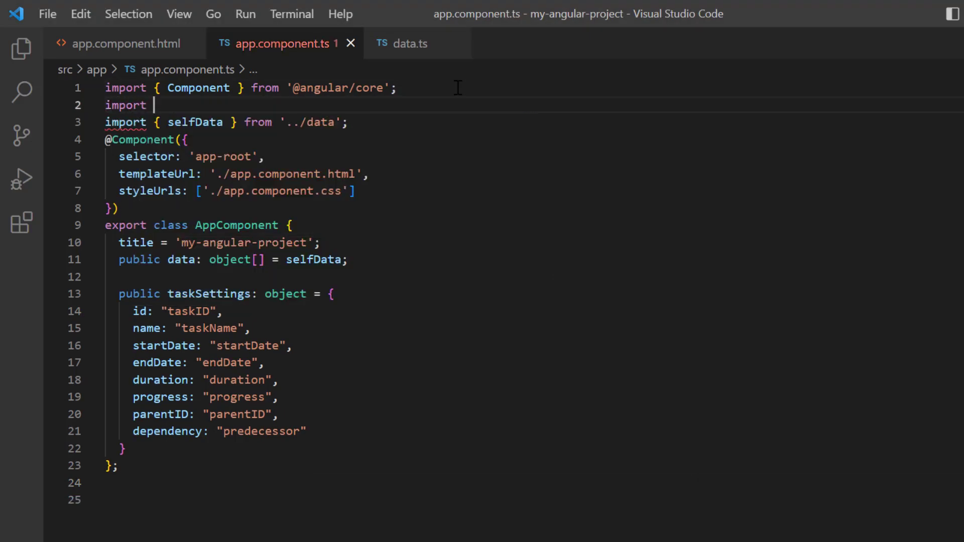
{"action": "type", "text": "{} from '@"}
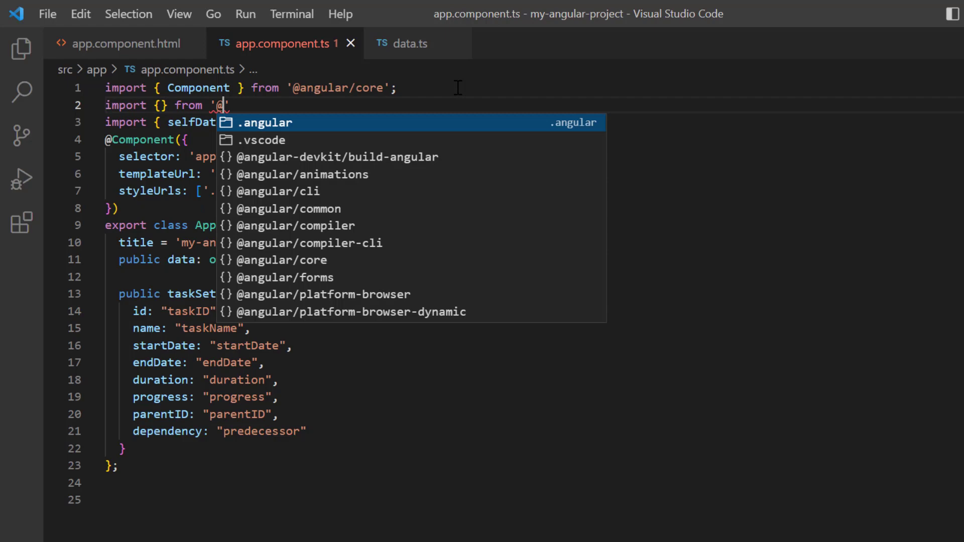
{"action": "type", "text": "syncfusion/ej2-da"}
{"action": "key", "text": "Return"}
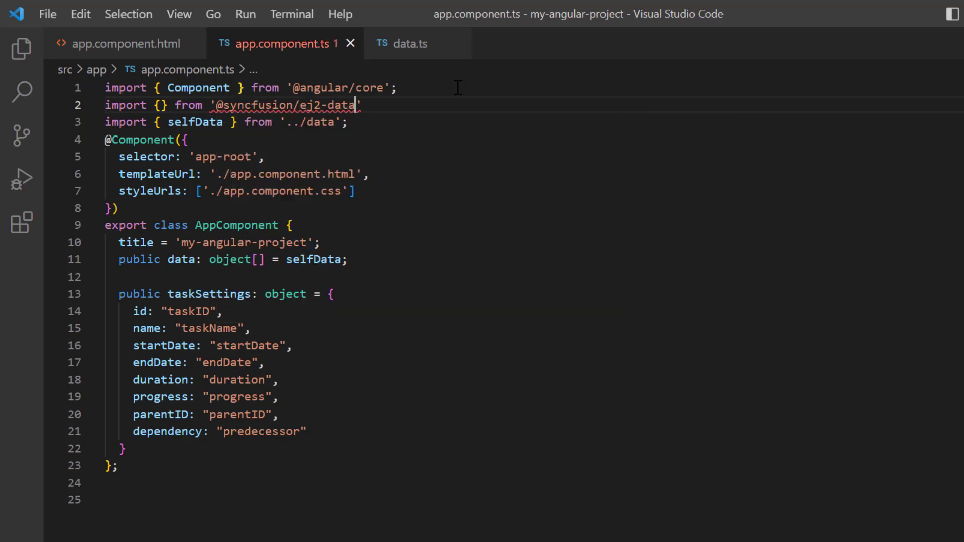
{"action": "type", "text": ";"}
{"action": "left_click", "coordinate": [157, 106]}
{"action": "type", "text": "Data"}
{"action": "key", "text": "Return"}
{"action": "type", "text": ", Web"}
{"action": "key", "text": "Return"}
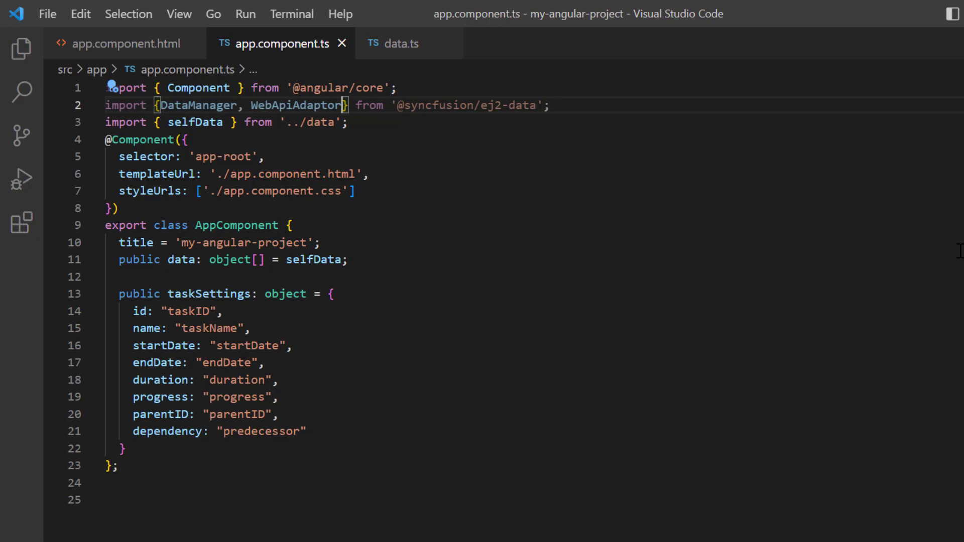
Step: Comment out the selfData import and replace selfData with a new DataManager
{"action": "left_click", "coordinate": [307, 122]}
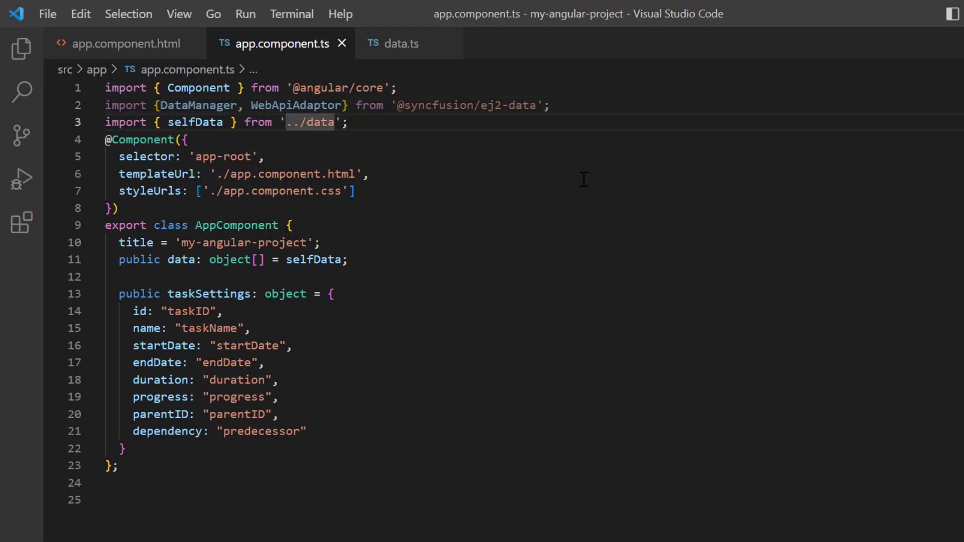
{"action": "key", "text": "ctrl+slash"}
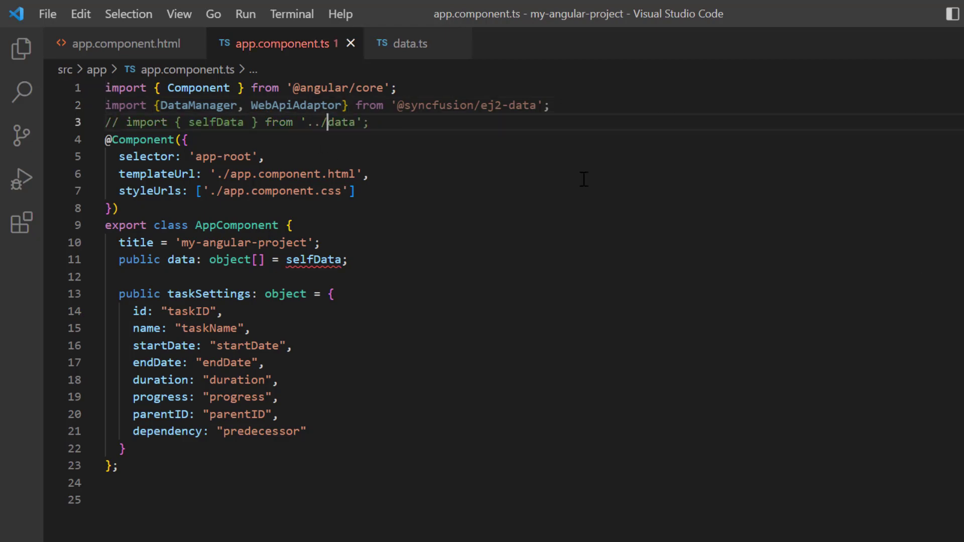
{"action": "double_click", "coordinate": [315, 260]}
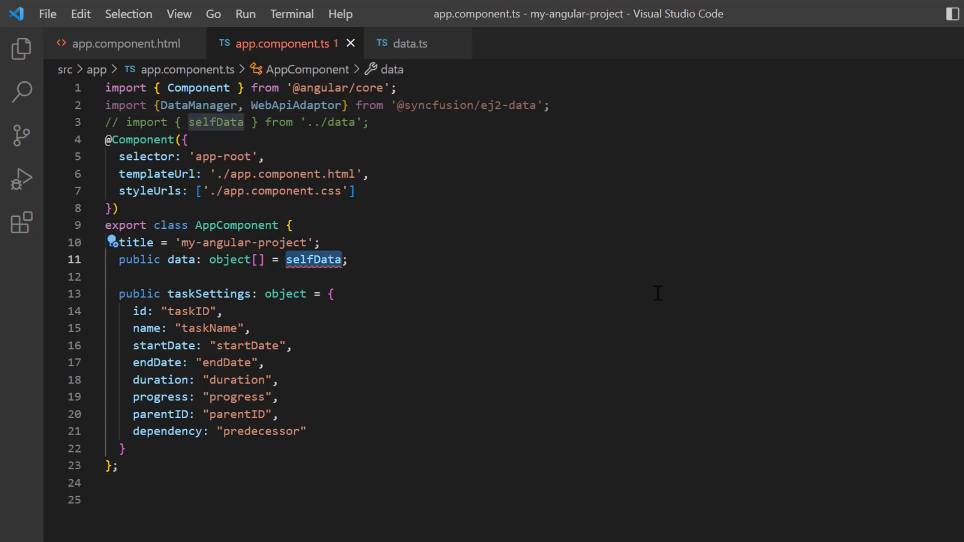
{"action": "key", "text": "BackSpace"}
{"action": "type", "text": "new Data"}
{"action": "key", "text": "Return"}
{"action": "type", "text": "({"}
{"action": "key", "text": "Return"}
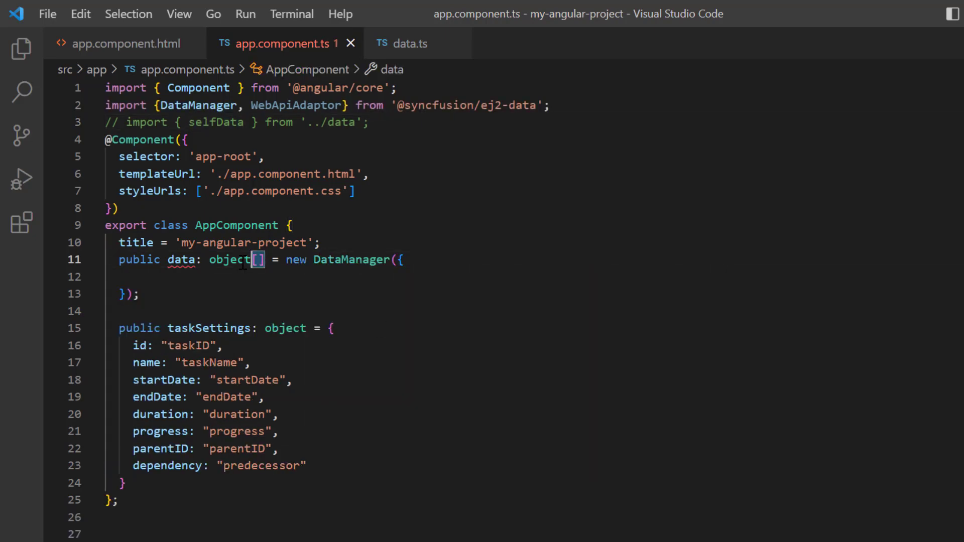
{"action": "type", "text": "Data"}
{"action": "key", "text": "Down"}
{"action": "key", "text": "Return"}
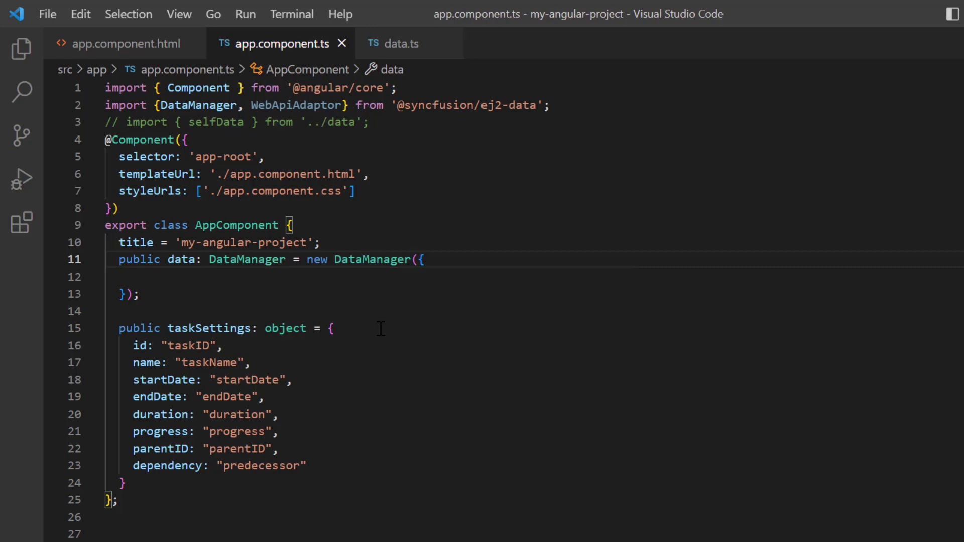
Step: Give the DataManager the GanttData service URL and an empty adaptor option
{"action": "left_click", "coordinate": [336, 274]}
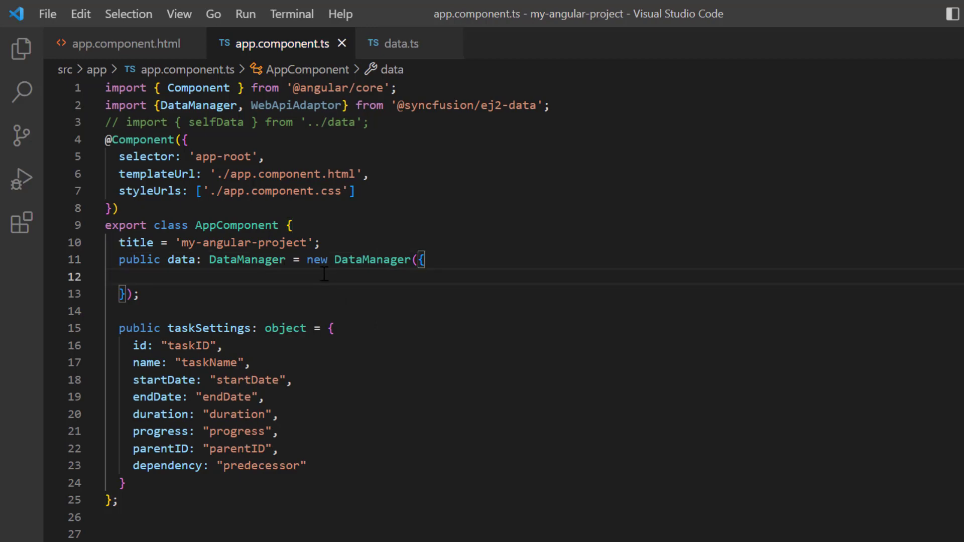
{"action": "key", "text": "Tab"}
{"action": "type", "text": "url: ,"}
{"action": "key", "text": "Return"}
{"action": "type", "text": "ad"}
{"action": "key", "text": "Return"}
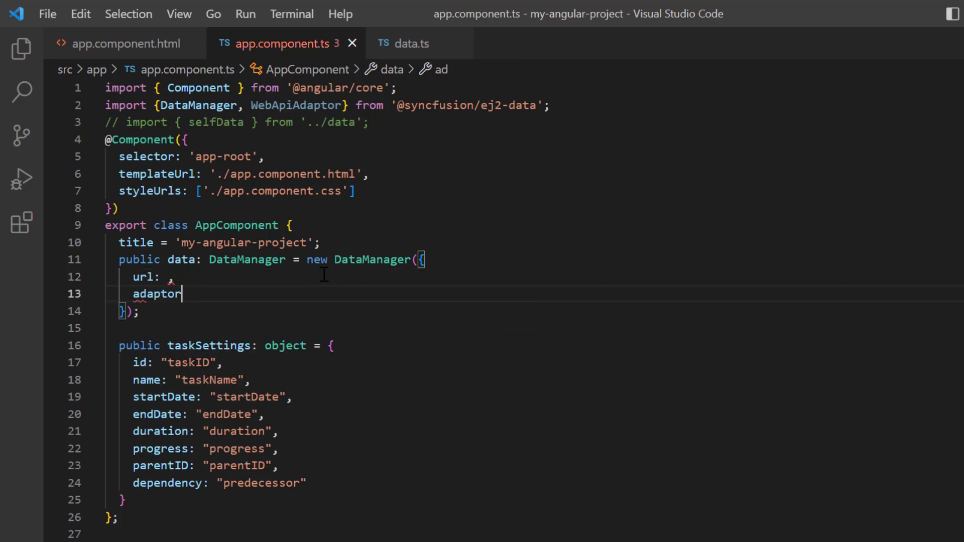
{"action": "type", "text": ":"}
{"action": "key", "text": "Up"}
{"action": "key", "text": "Left"}
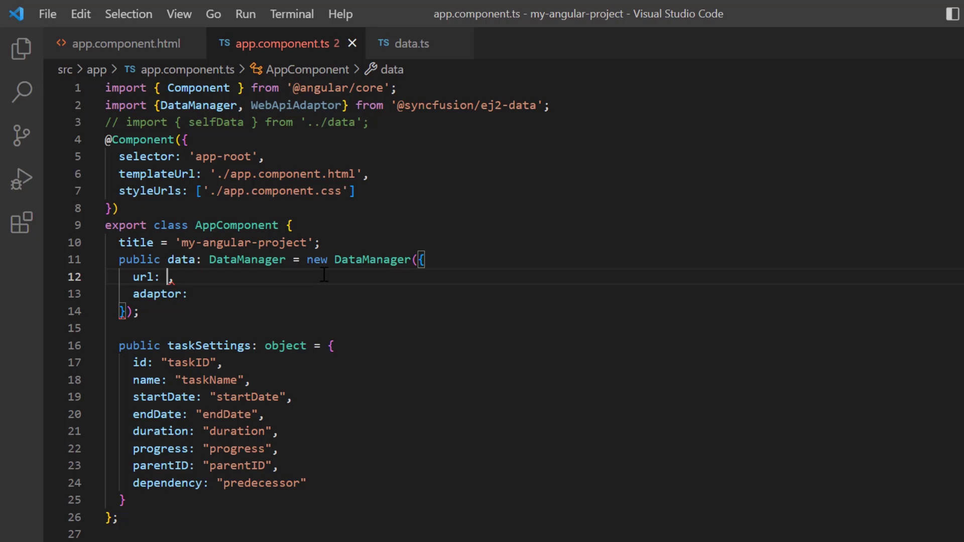
{"action": "type", "text": "'"}
{"action": "type", "text": "https://ej2services.syncfusion.com/production/web-services/api/GanttData"}
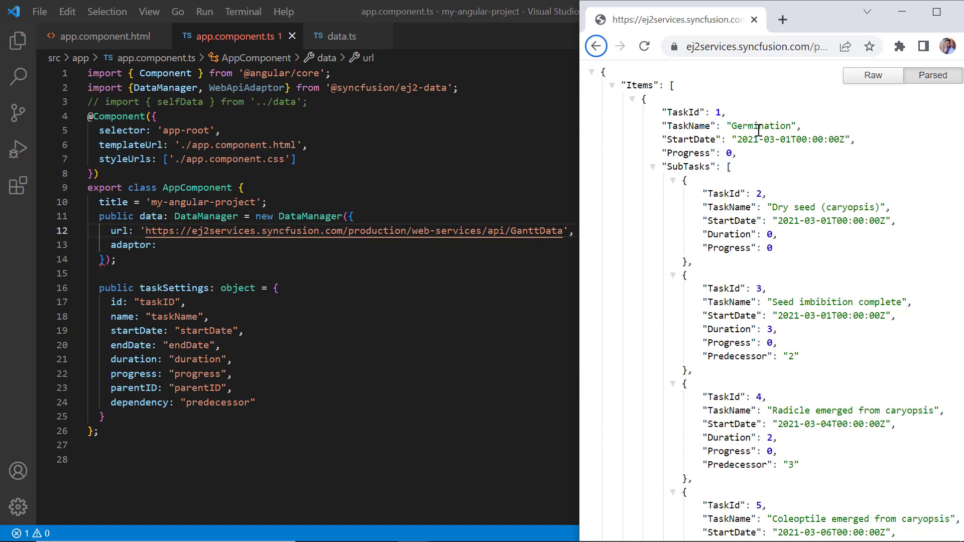
Step: Check the remote JSON field names TaskId, TaskName, StartDate, Duration and Progress
{"action": "double_click", "coordinate": [695, 111]}
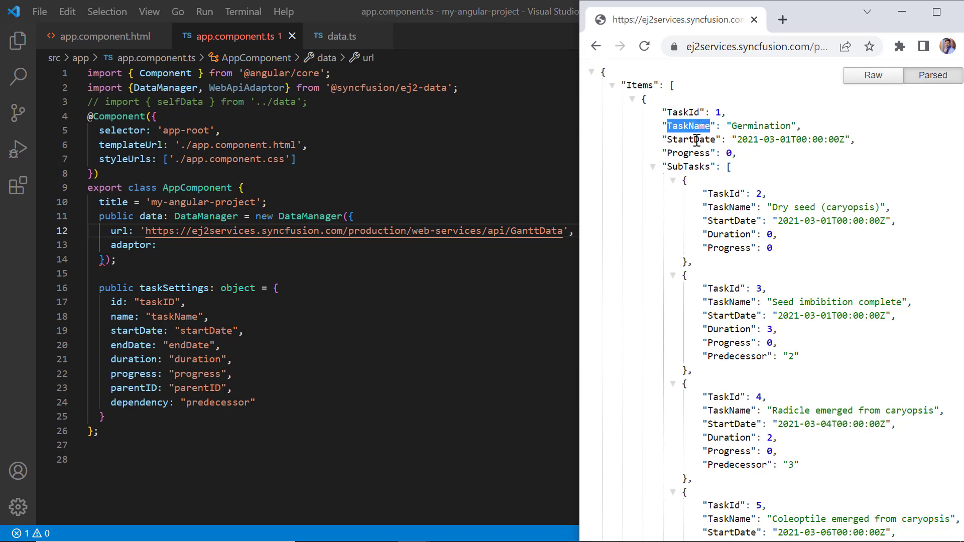
{"action": "double_click", "coordinate": [696, 139]}
{"action": "double_click", "coordinate": [693, 153]}
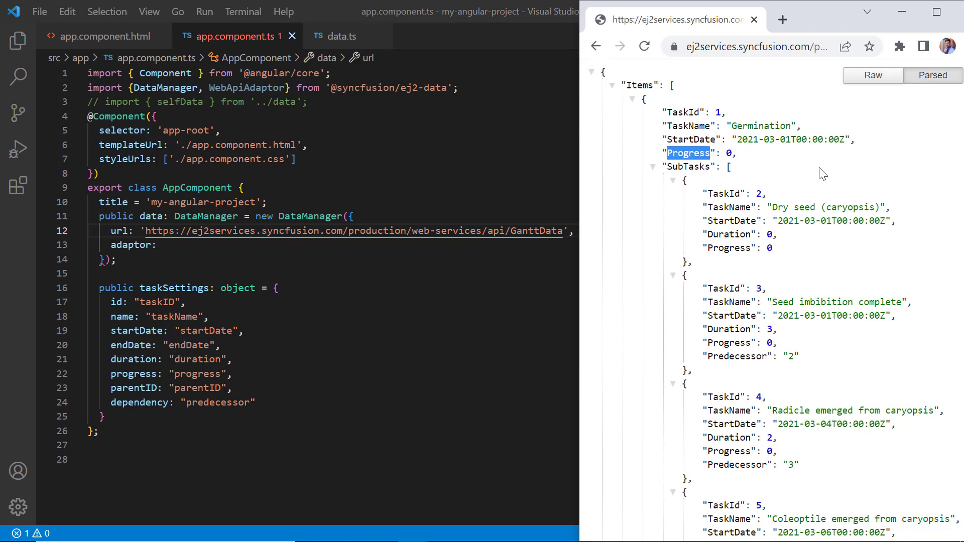
{"action": "double_click", "coordinate": [730, 234]}
{"action": "left_click", "coordinate": [837, 260]}
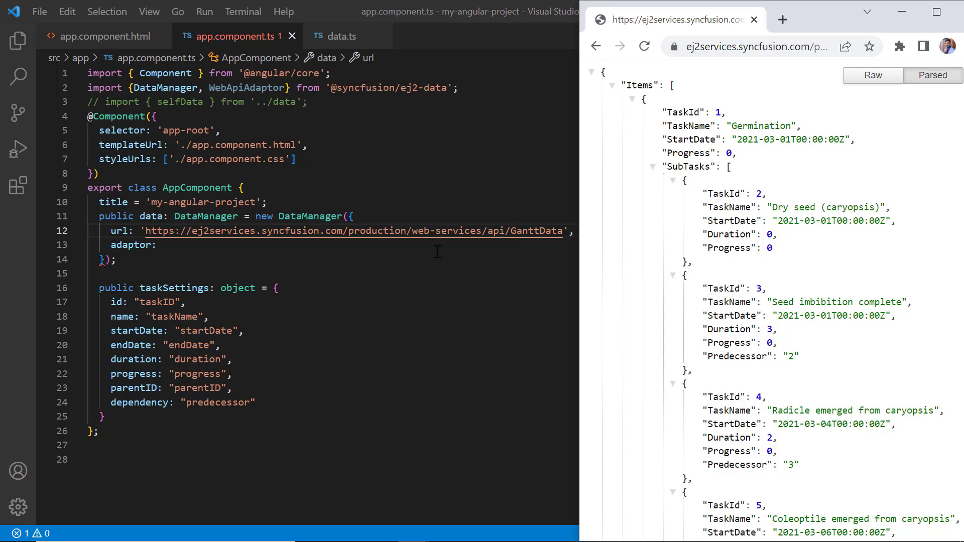
Step: Set the adaptor to new WebApiAdaptor, add crossDomain: true, and save
{"action": "left_click", "coordinate": [289, 247]}
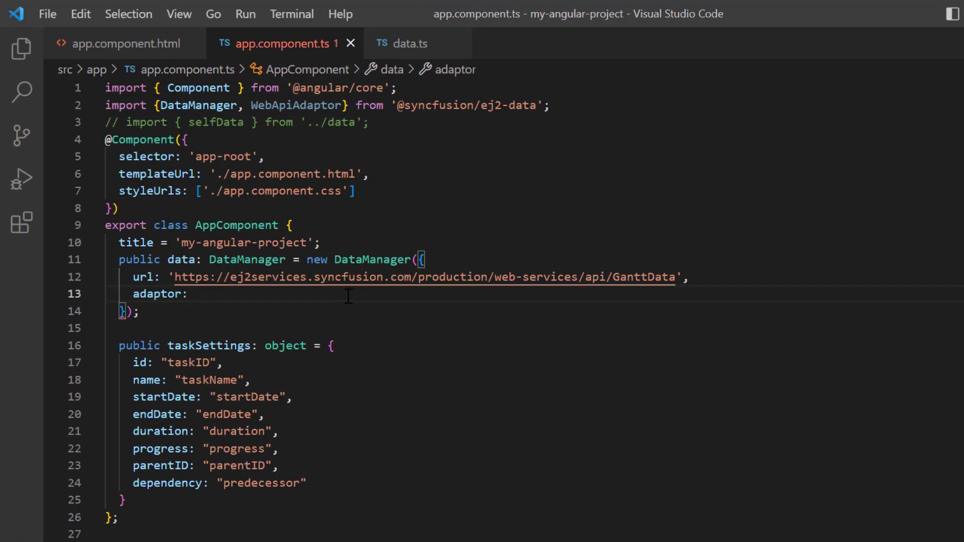
{"action": "type", "text": "new Web"}
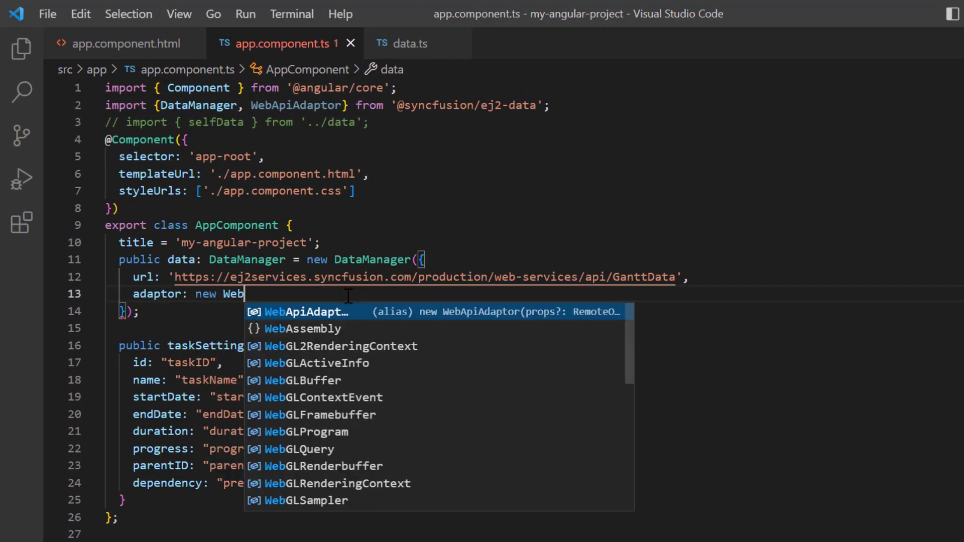
{"action": "key", "text": "Return"}
{"action": "key", "text": "ctrl+s"}
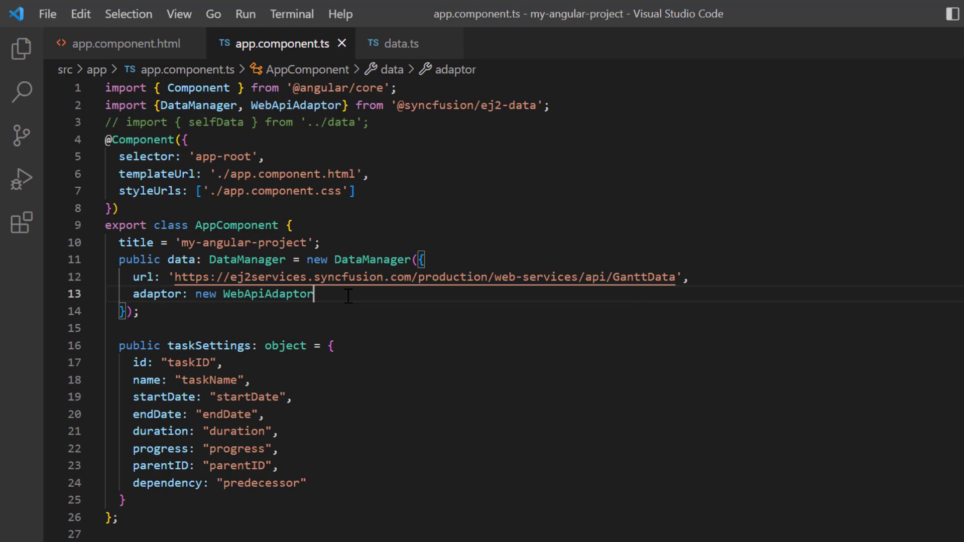
{"action": "type", "text": ","}
{"action": "key", "text": "Return"}
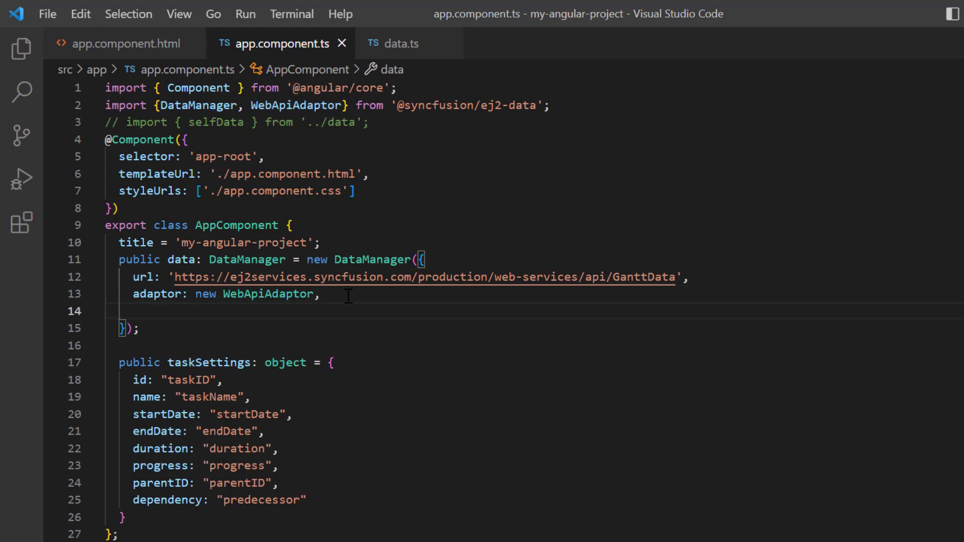
{"action": "type", "text": "cro"}
{"action": "key", "text": "Tab"}
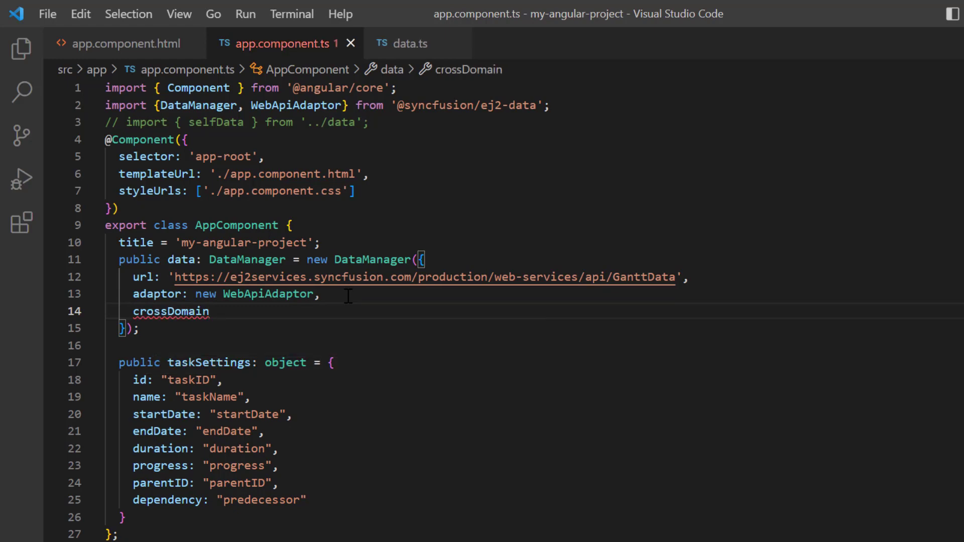
{"action": "type", "text": ": tr"}
{"action": "key", "text": "Tab"}
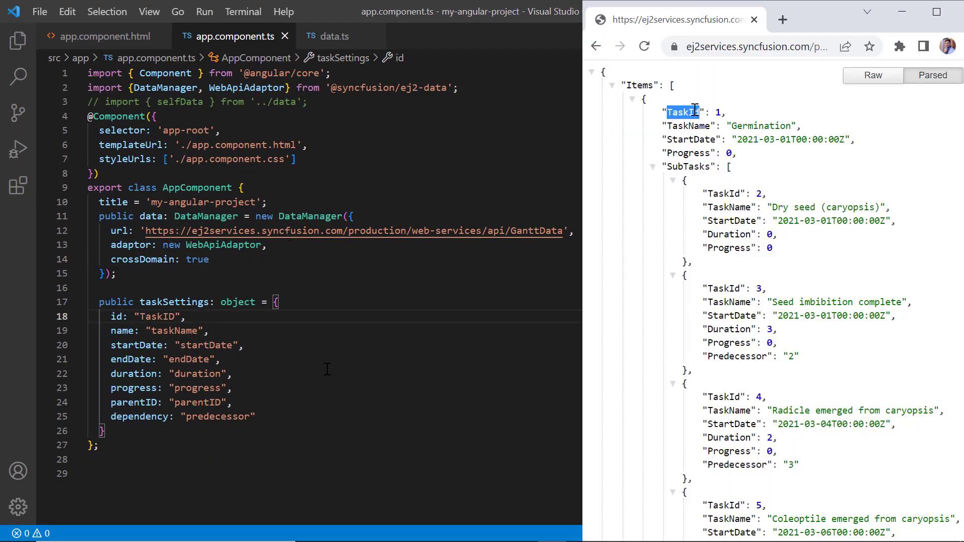
{"action": "type", "text": "SD"}
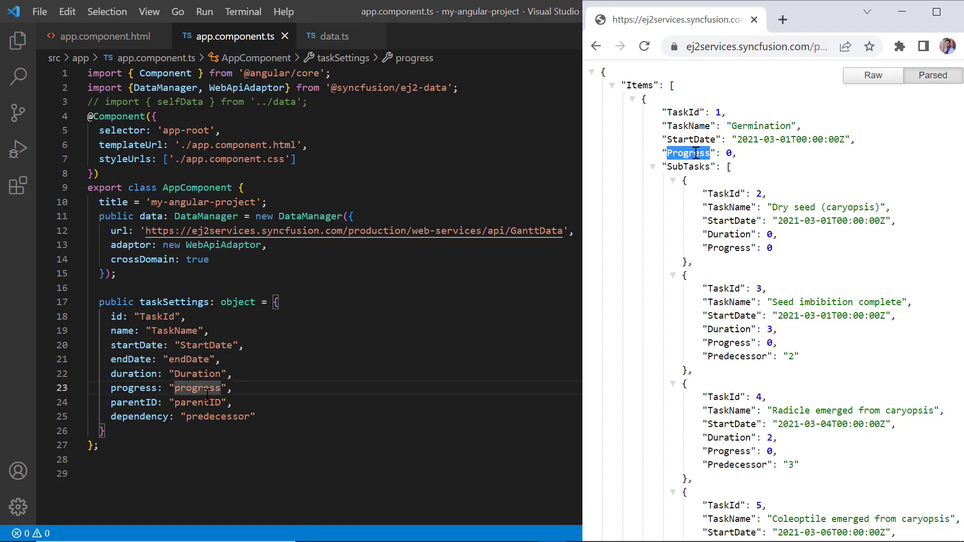
{"action": "type", "text": "PP"}
Step: Delete the parentID and endDate mappings from taskSettings
{"action": "left_click_drag", "start_coordinate": [239, 390], "coordinate": [240, 402]}
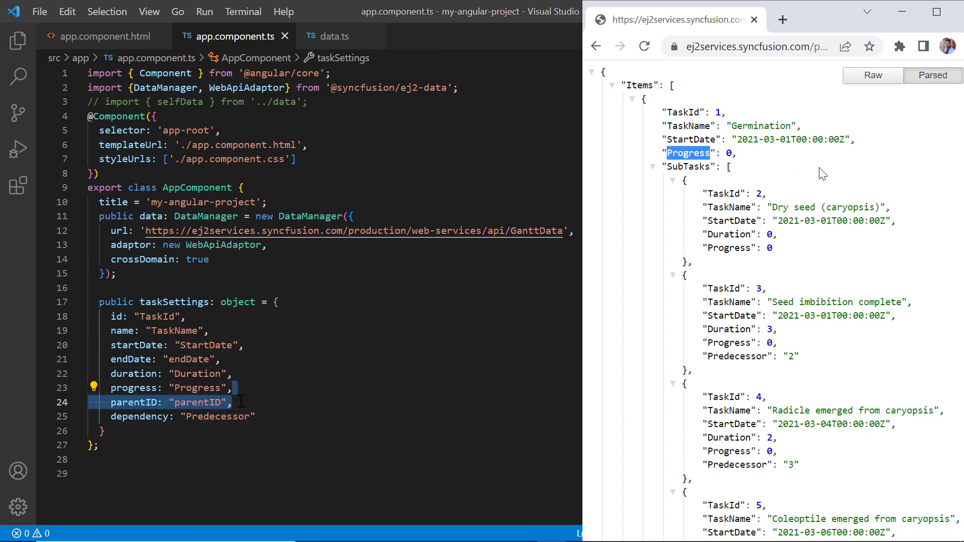
{"action": "key", "text": "BackSpace"}
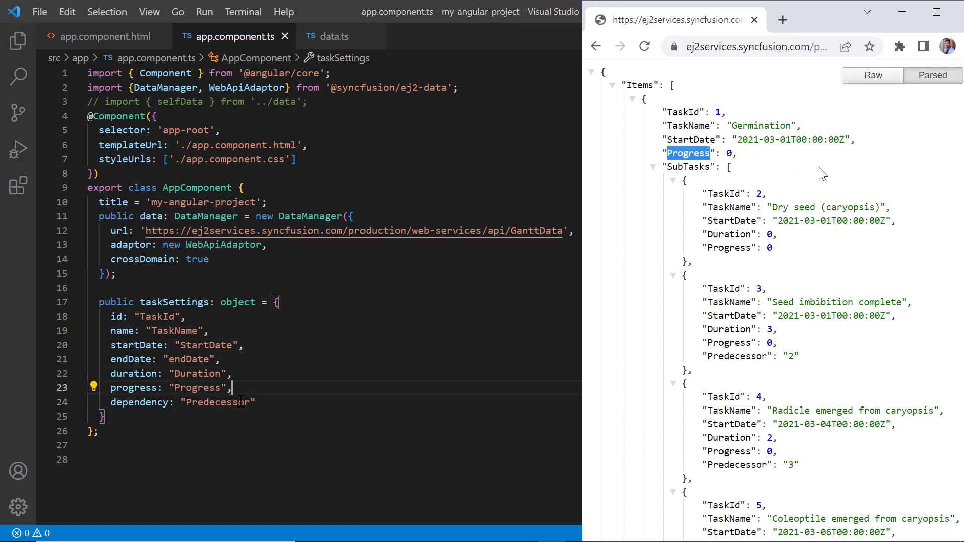
{"action": "type", "text": "child: \"SubTasks\","}
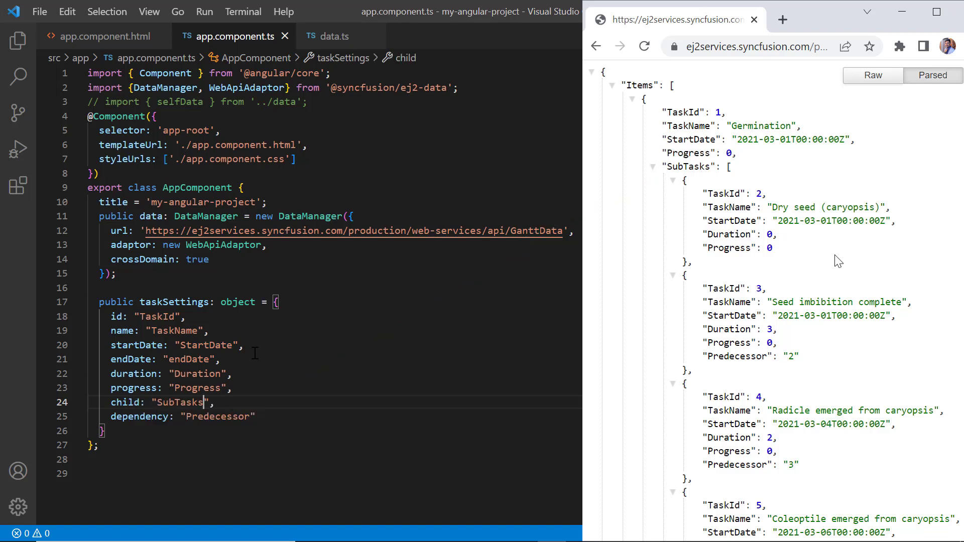
{"action": "left_click", "coordinate": [252, 350]}
{"action": "key", "text": "shift+Down"}
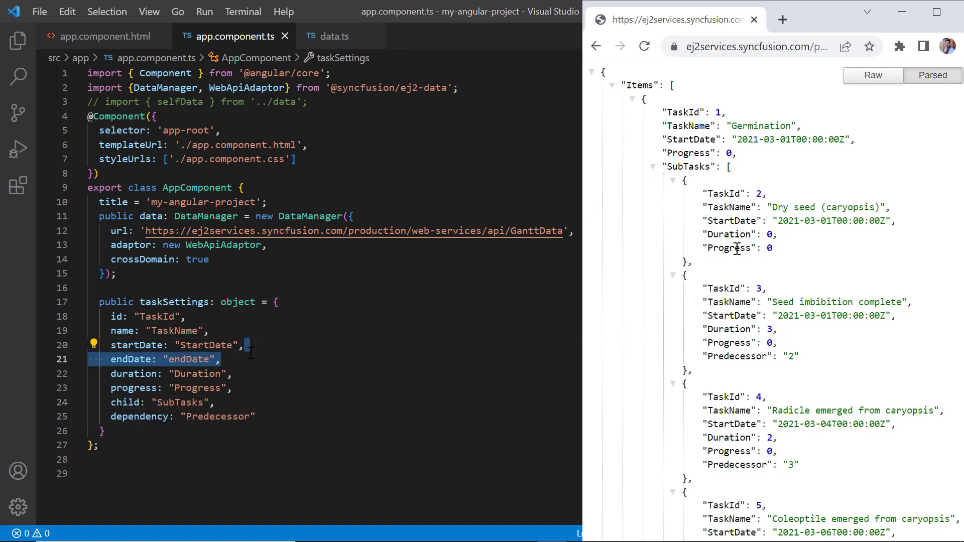
{"action": "key", "text": "BackSpace"}
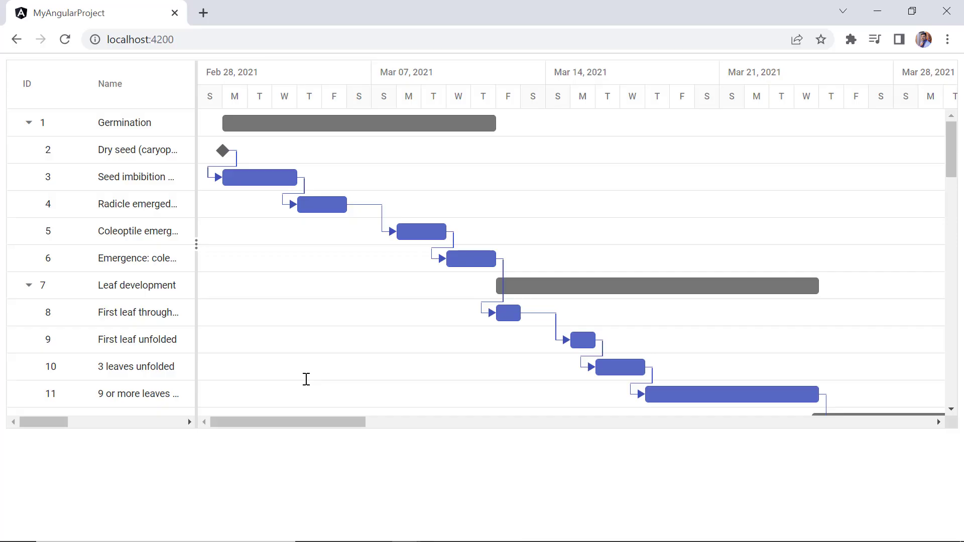
Step: Drag the grid/chart splitter right to reveal the Start Date and Duration columns
{"action": "left_click_drag", "start_coordinate": [195, 244], "coordinate": [380, 245]}
{"action": "left_click_drag", "start_coordinate": [444, 422], "coordinate": [480, 420]}
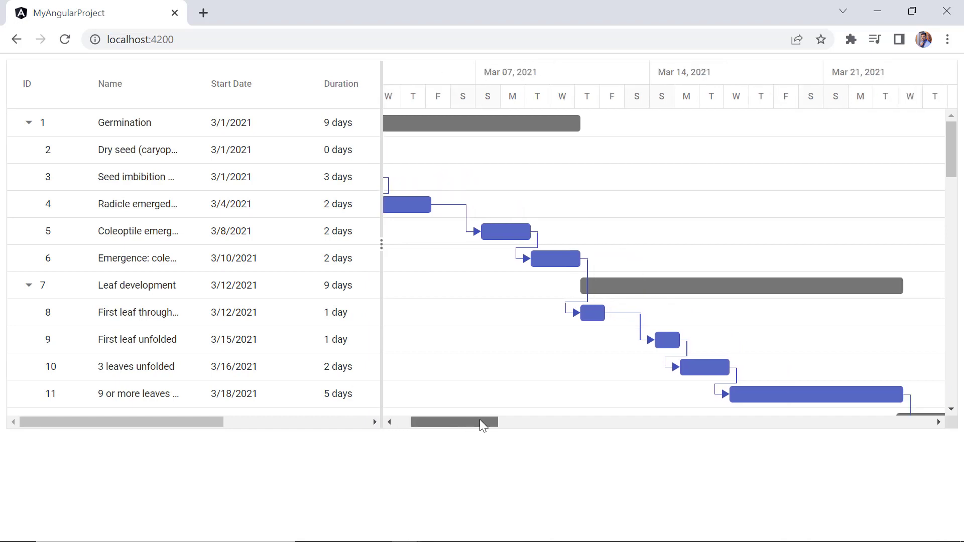
{"action": "scroll", "coordinate": [635, 314], "scroll_direction": "down", "scroll_amount": 1}
{"action": "scroll", "coordinate": [634, 309], "scroll_direction": "down", "scroll_amount": 1}
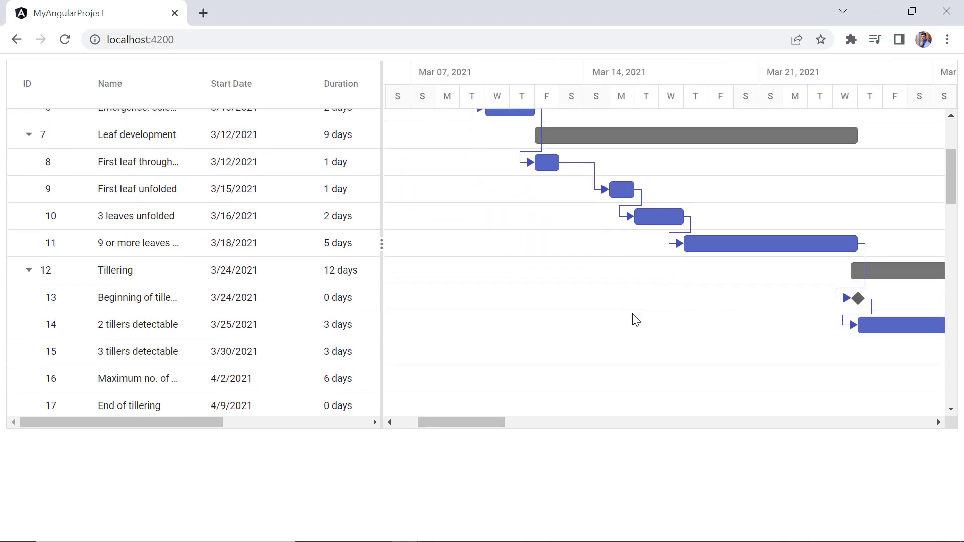